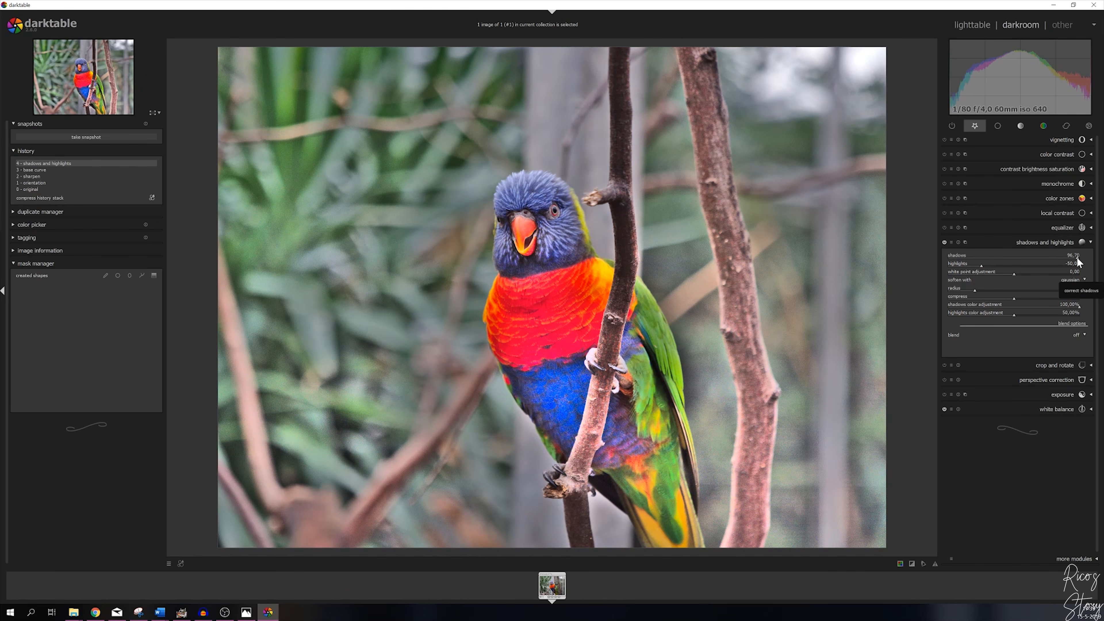
Reset the shadows correction to its default and set highlights to -70 in the shadows and highlights module.
{"action": "left_click", "coordinate": [953, 257]}
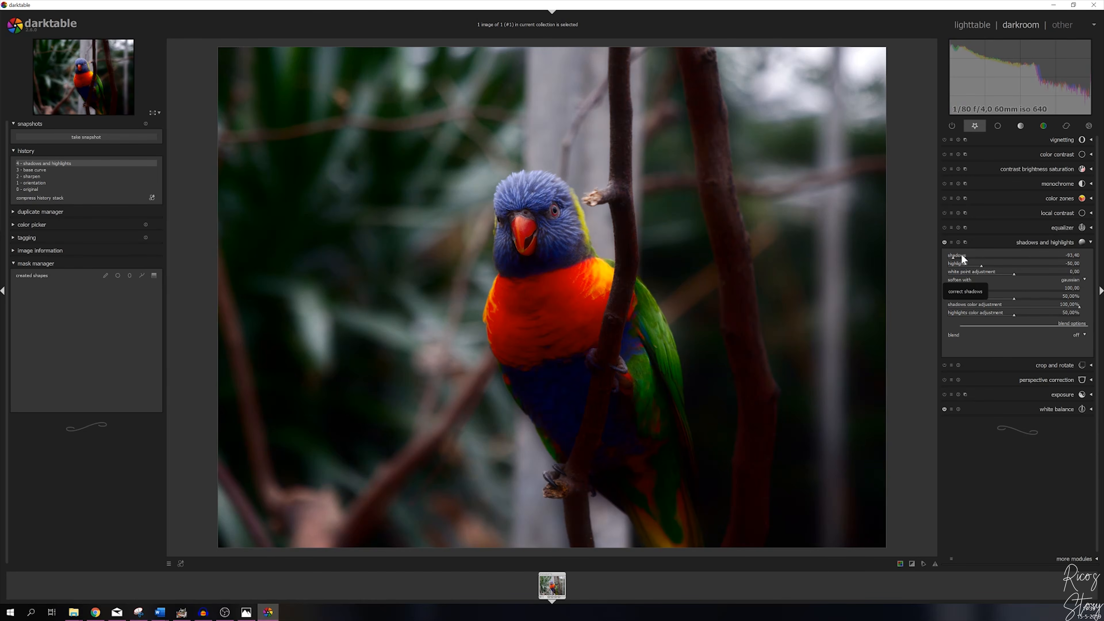
{"action": "double_click", "coordinate": [961, 255]}
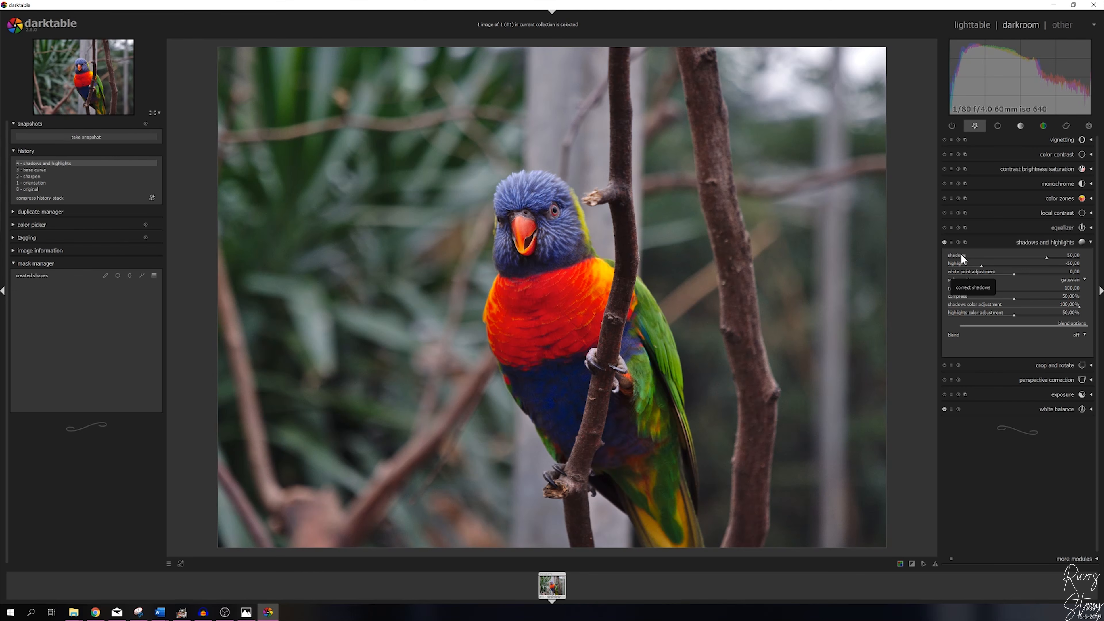
{"action": "right_click", "coordinate": [1071, 262]}
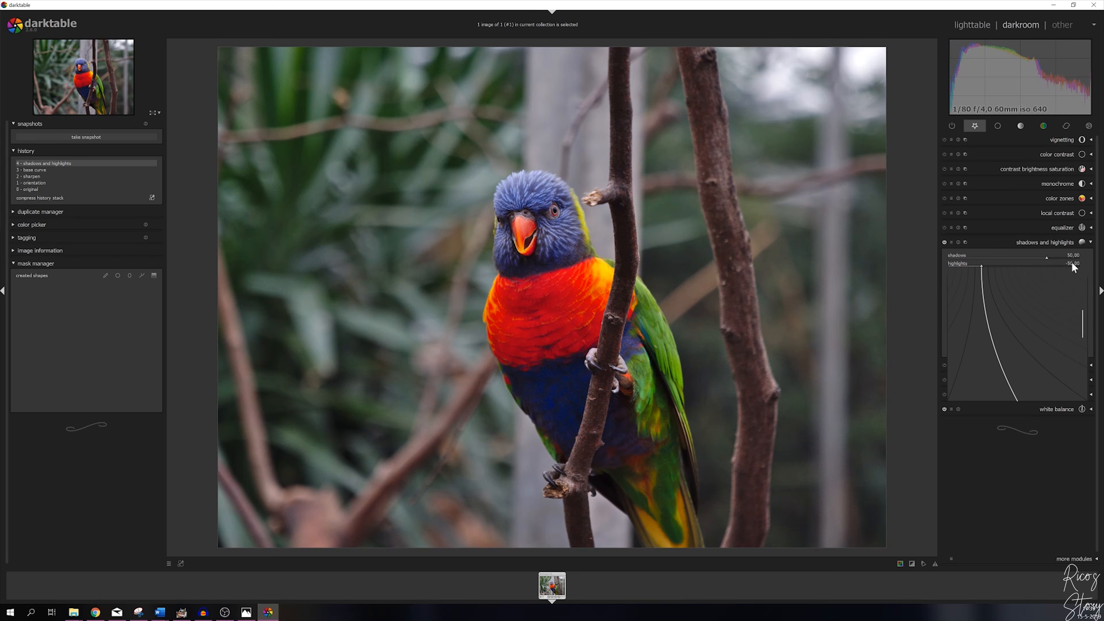
{"action": "type", "text": "-70"}
{"action": "key", "text": "Return"}
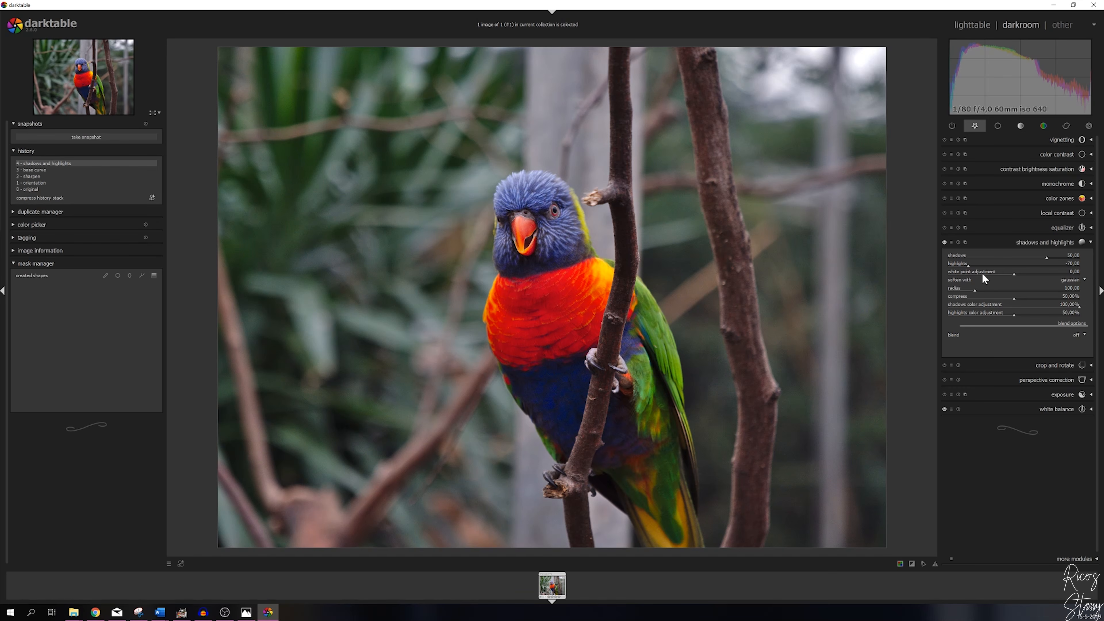
{"action": "left_click", "coordinate": [1091, 242]}
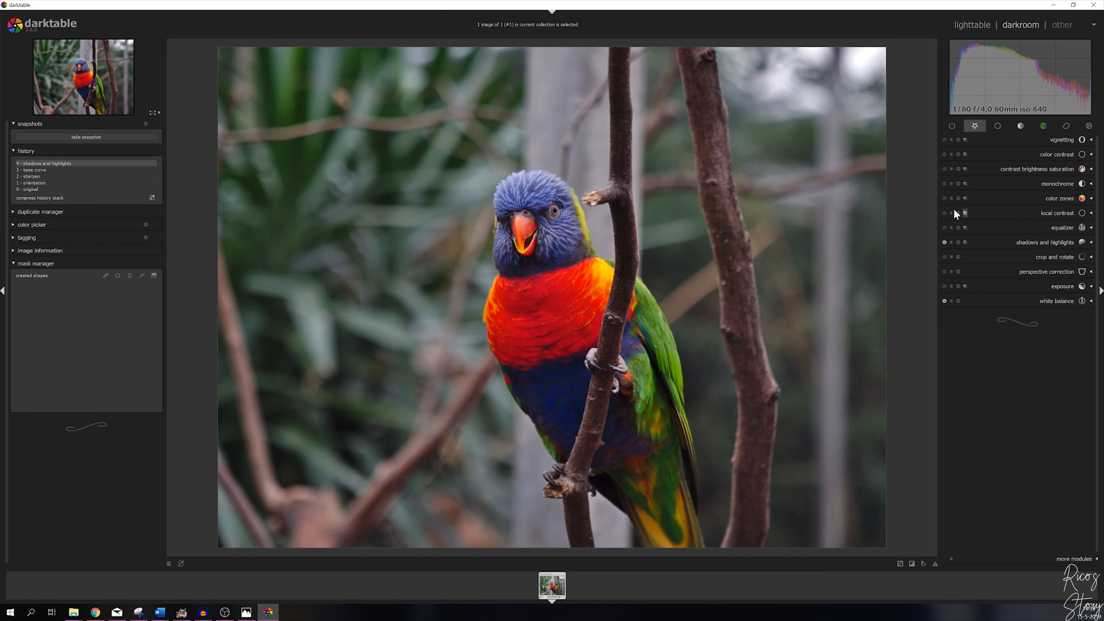
Enable local contrast and set its detail to 150%.
{"action": "left_click", "coordinate": [1092, 214]}
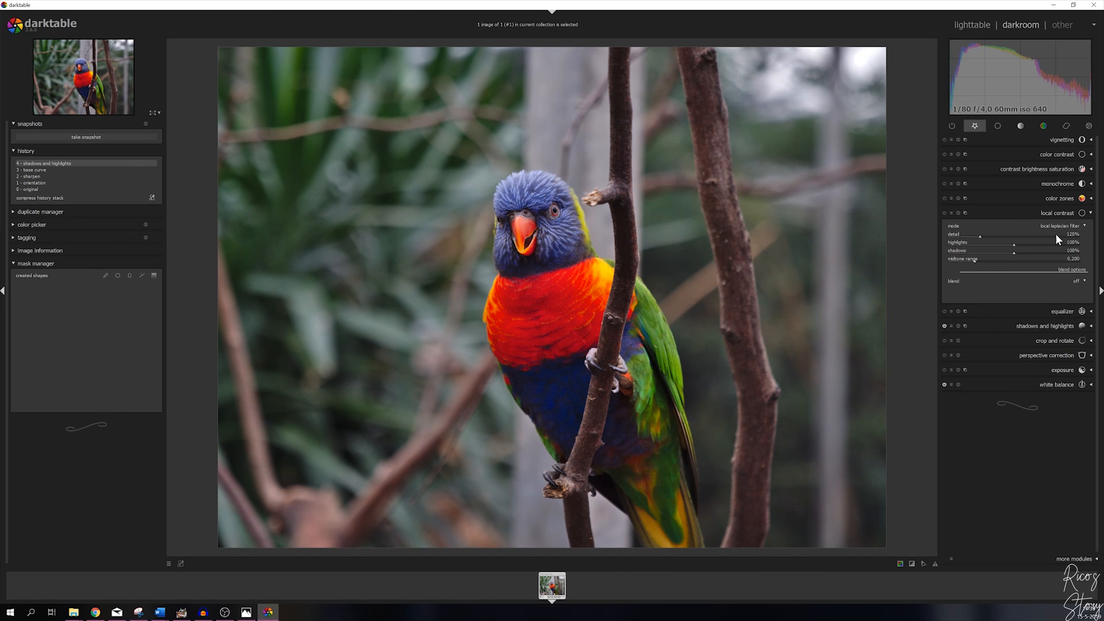
{"action": "left_click", "coordinate": [943, 213]}
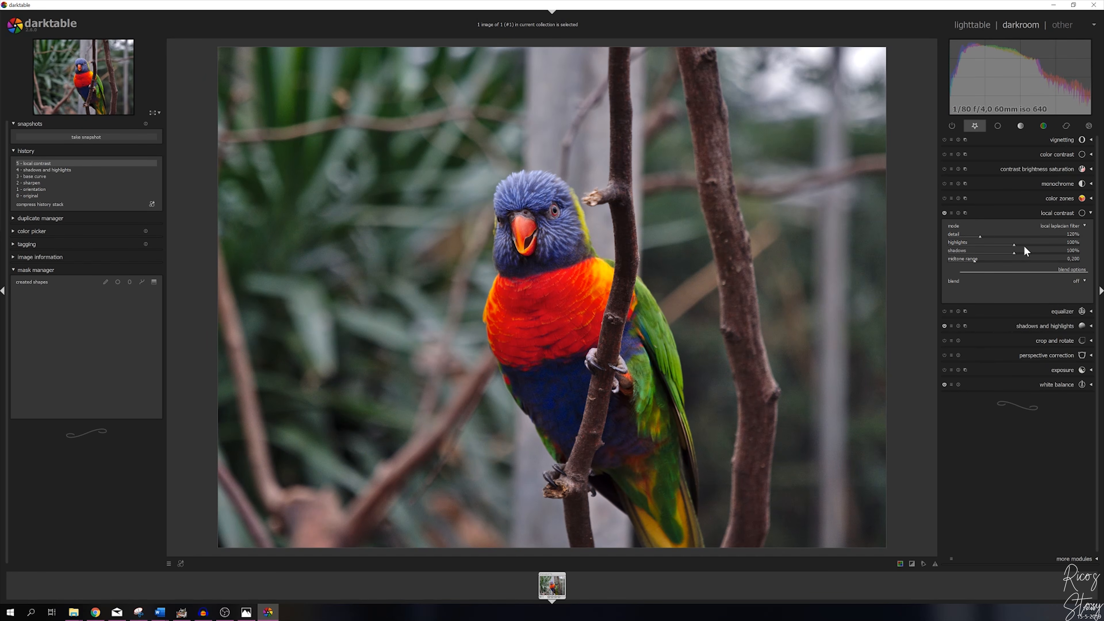
{"action": "right_click", "coordinate": [1068, 234]}
{"action": "type", "text": "15"}
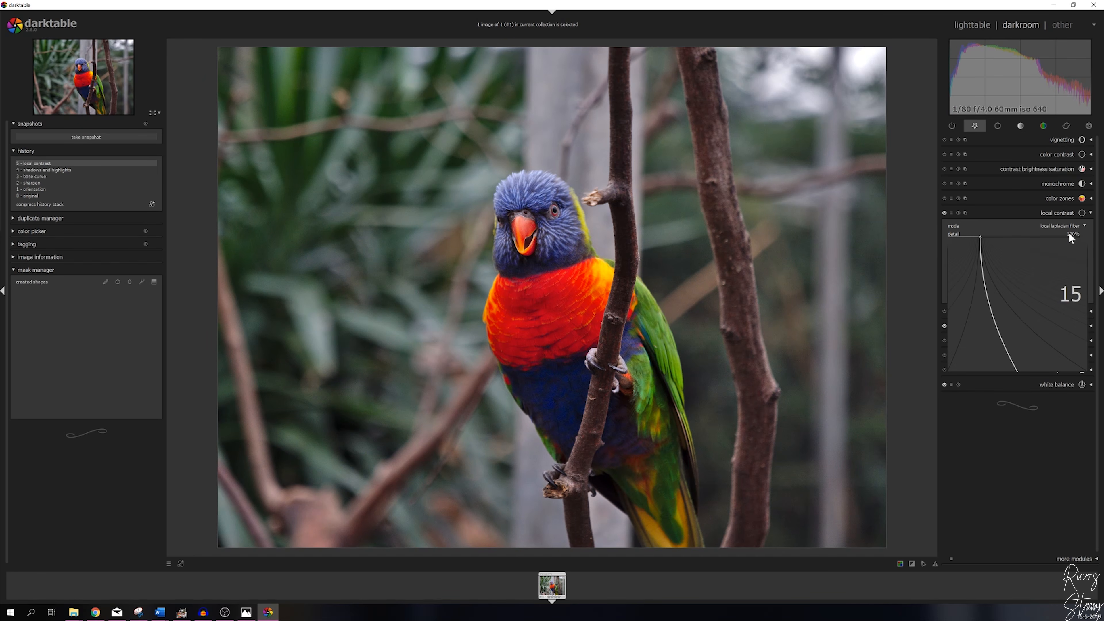
{"action": "key", "text": "Escape"}
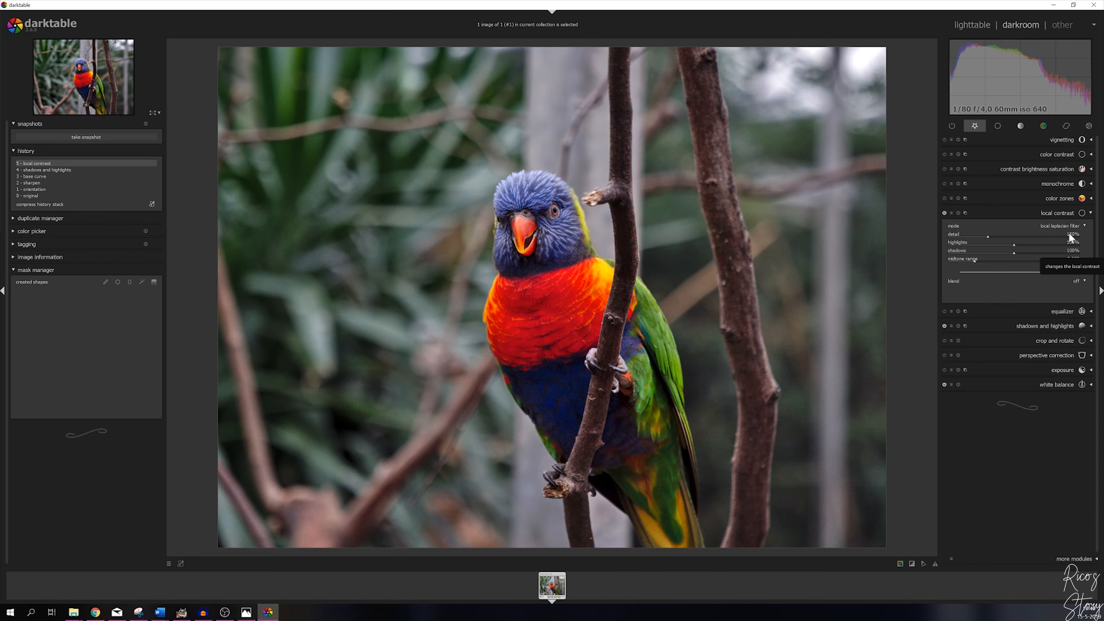
{"action": "left_click", "coordinate": [1090, 213]}
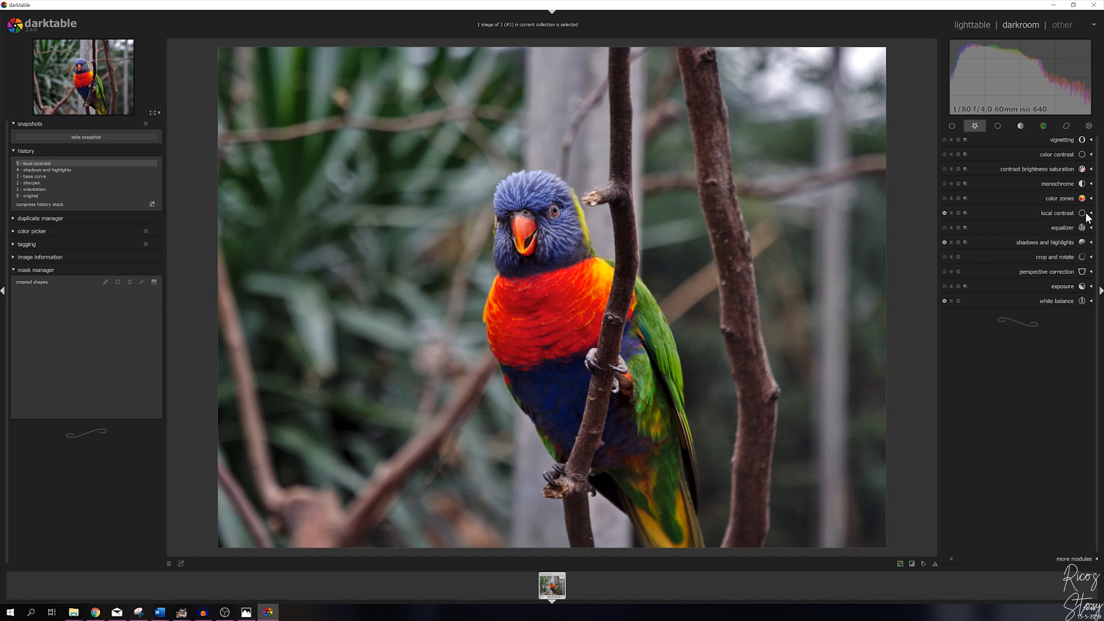
Crop the photo to a tall freehand portrait frame around the parrot's head and chest, and apply the crop.
{"action": "left_click", "coordinate": [1090, 258]}
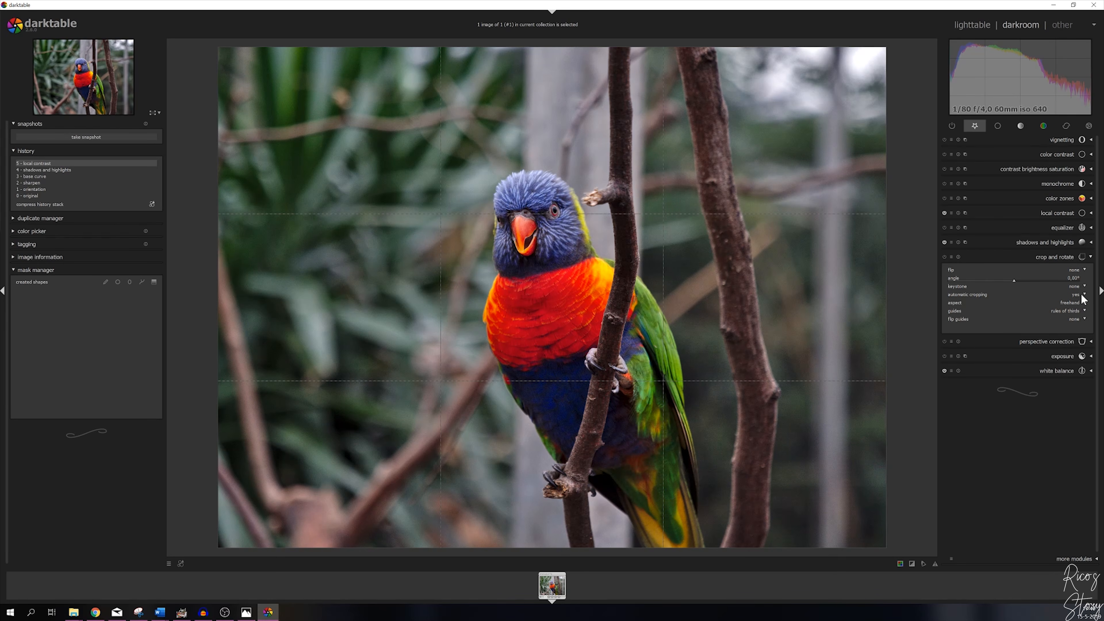
{"action": "scroll", "coordinate": [1075, 294], "scroll_direction": "down", "scroll_amount": 1}
{"action": "left_click", "coordinate": [1078, 302]}
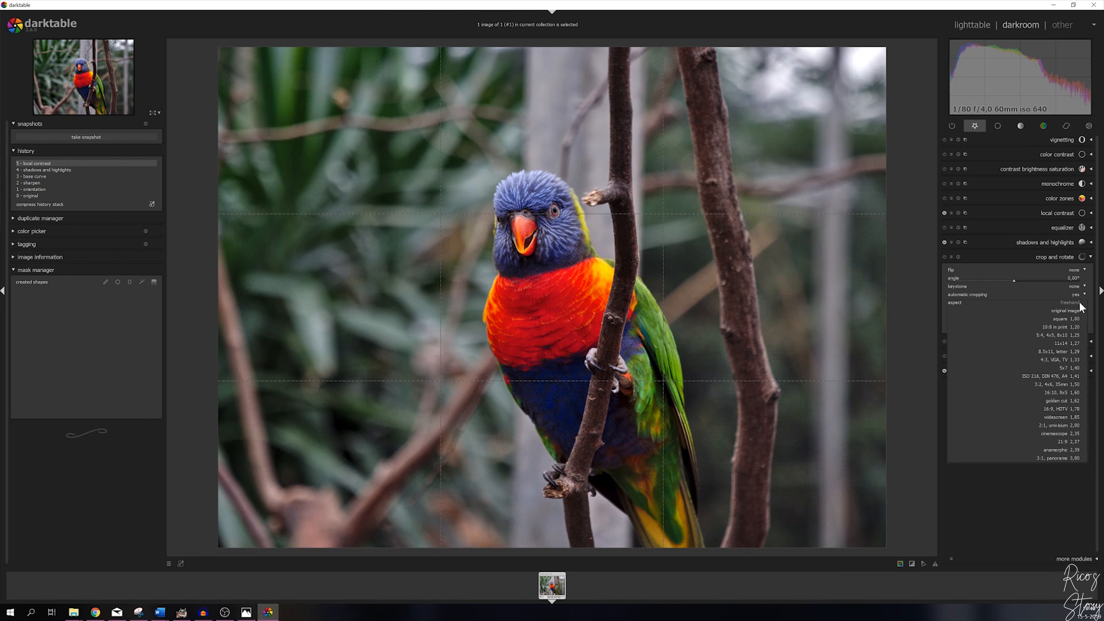
{"action": "left_click", "coordinate": [1074, 301]}
{"action": "left_click_drag", "start_coordinate": [221, 51], "coordinate": [393, 181]}
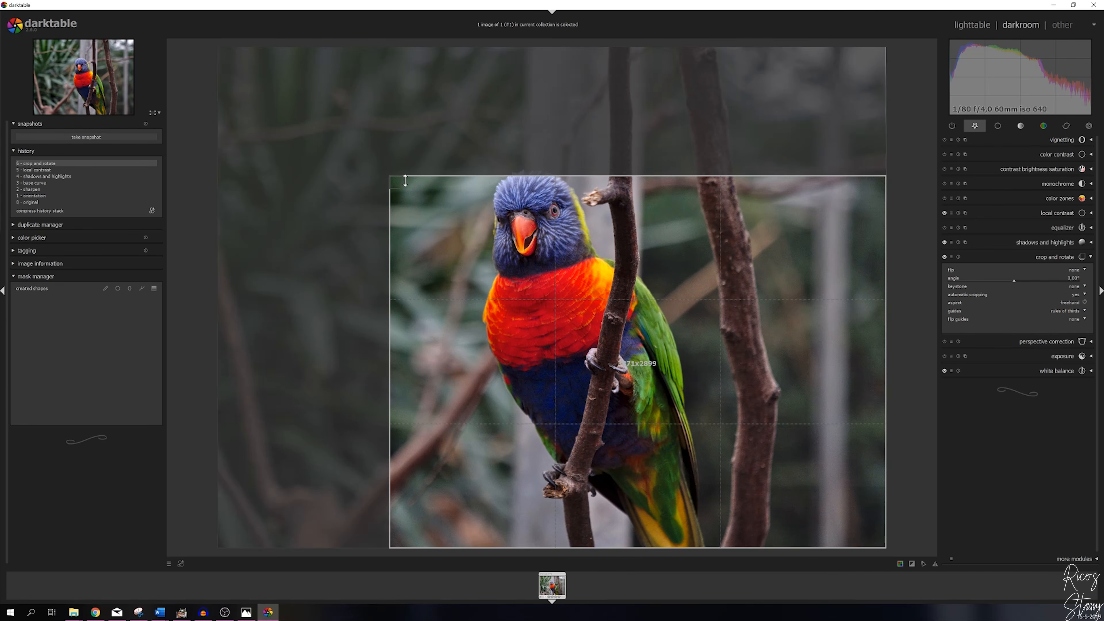
{"action": "left_click_drag", "start_coordinate": [644, 339], "coordinate": [526, 278]}
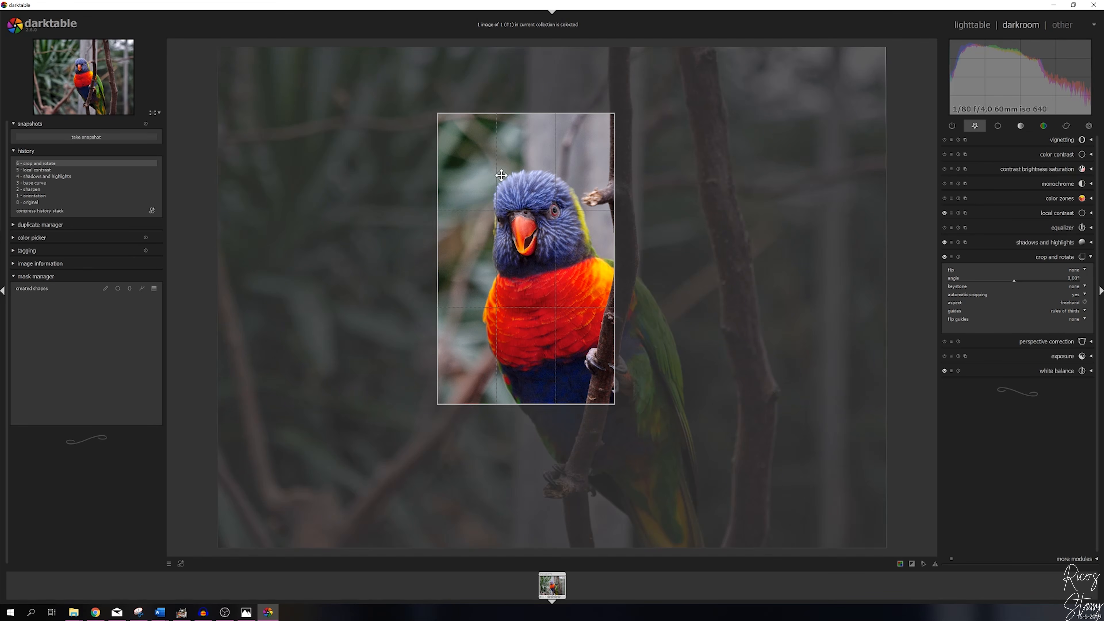
{"action": "key", "text": "Return"}
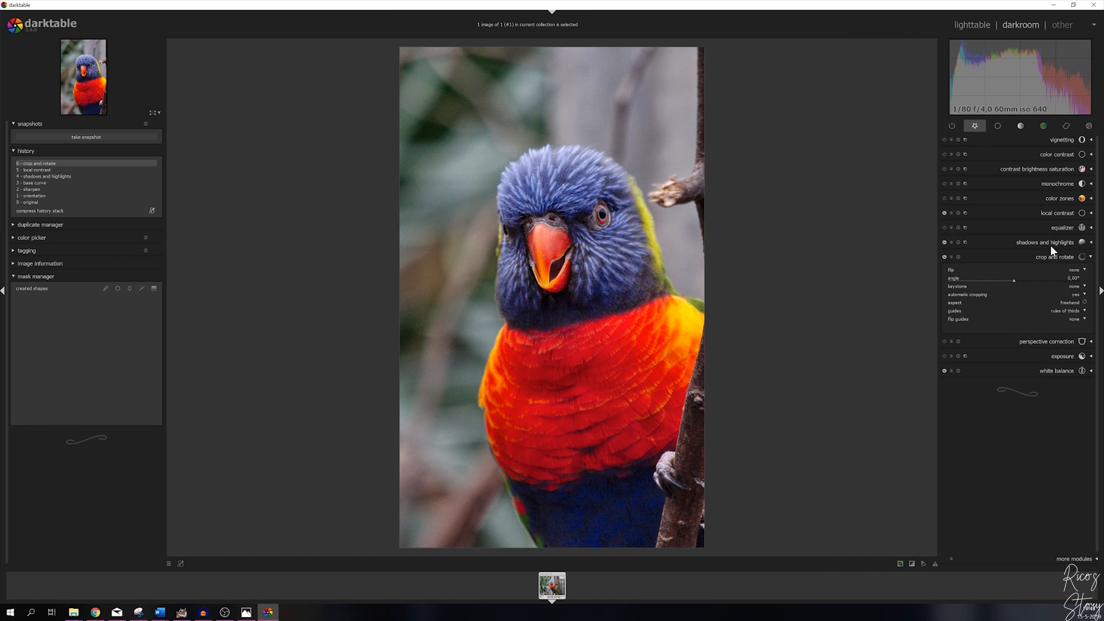
Add a vignette with a scale of about 53% and centre it on the parrot's beak.
{"action": "left_click", "coordinate": [1073, 559]}
{"action": "left_click", "coordinate": [1090, 140]}
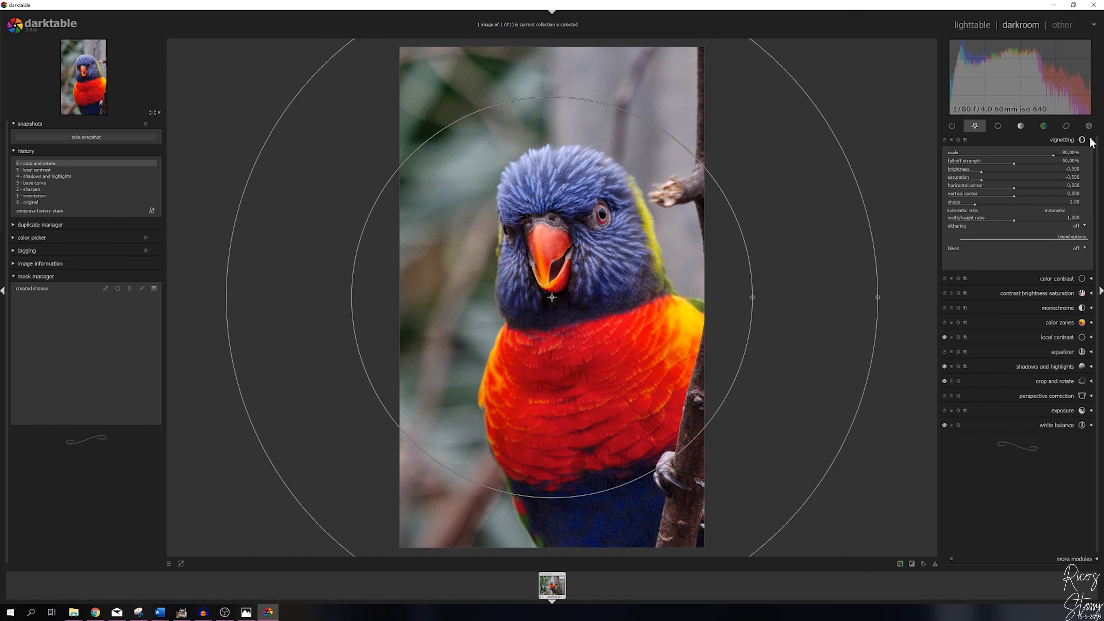
{"action": "left_click_drag", "start_coordinate": [1052, 155], "coordinate": [1018, 155]}
{"action": "left_click_drag", "start_coordinate": [557, 283], "coordinate": [561, 244]}
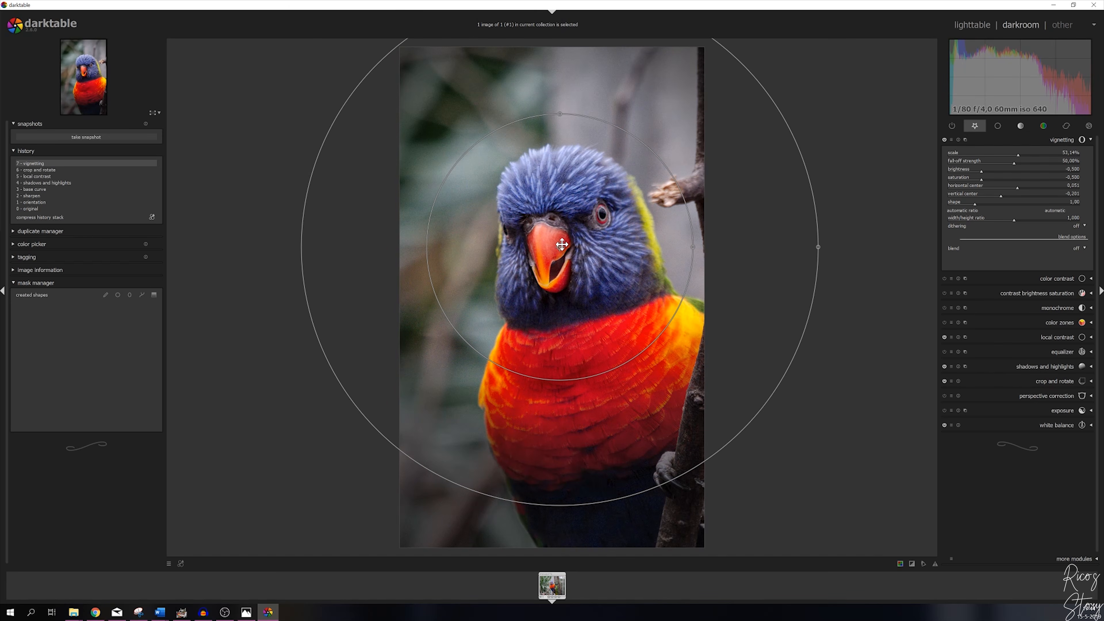
Narrow the vignette to a width/height ratio of about 0.86 and reduce its fall-off strength to about 26%.
{"action": "left_click_drag", "start_coordinate": [692, 247], "coordinate": [674, 246]}
{"action": "left_click_drag", "start_coordinate": [800, 247], "coordinate": [714, 244]}
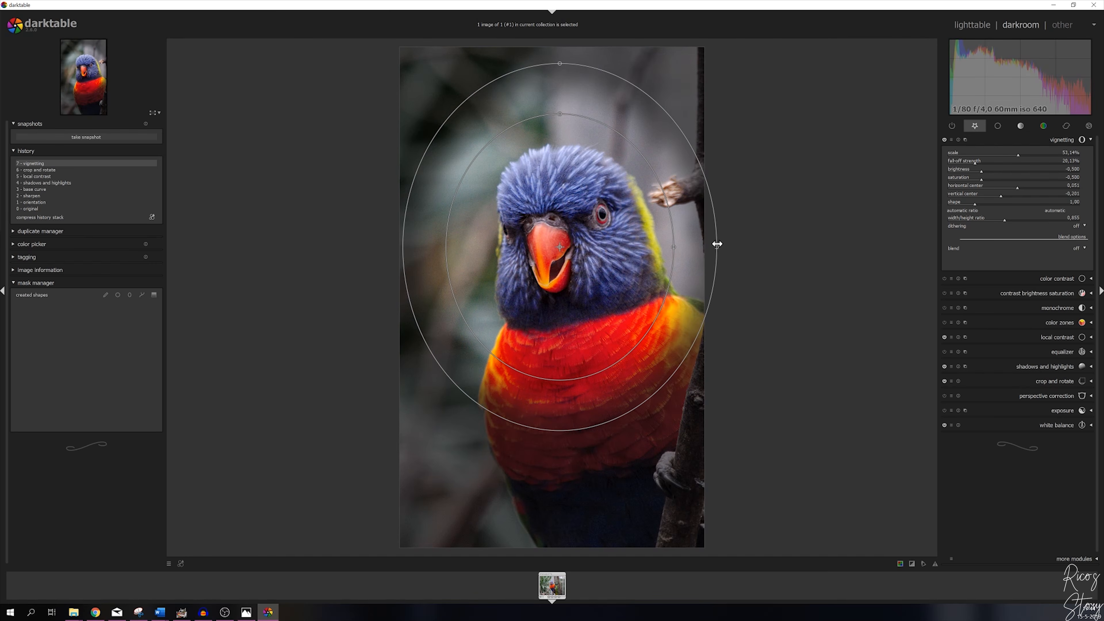
{"action": "left_click", "coordinate": [1091, 141]}
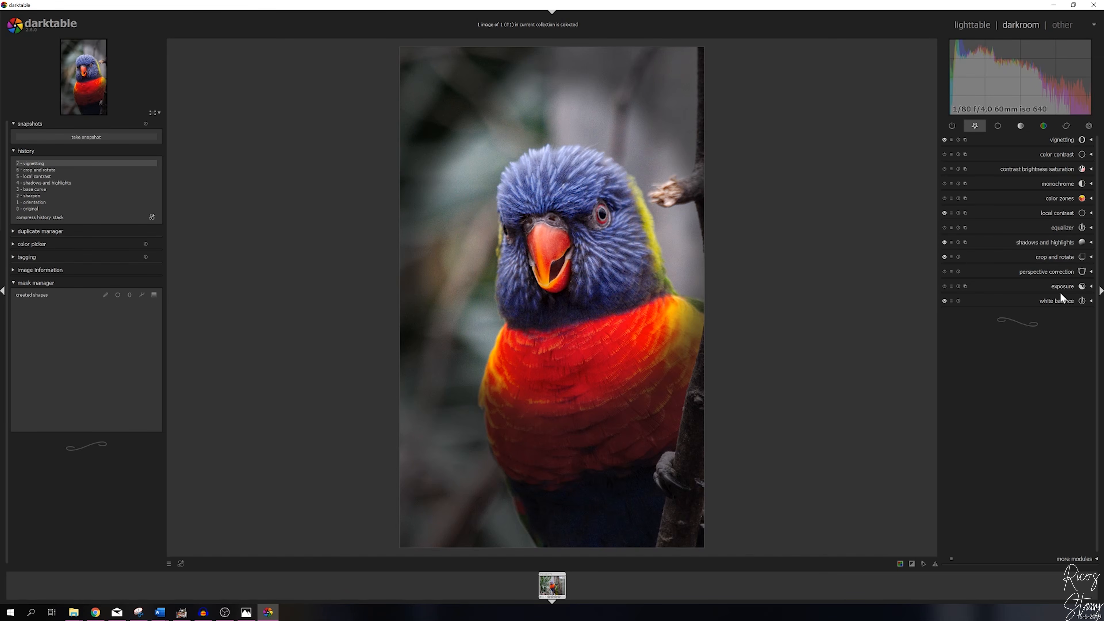
Set the exposure to -0.2 EV in the exposure module.
{"action": "left_click", "coordinate": [1088, 287]}
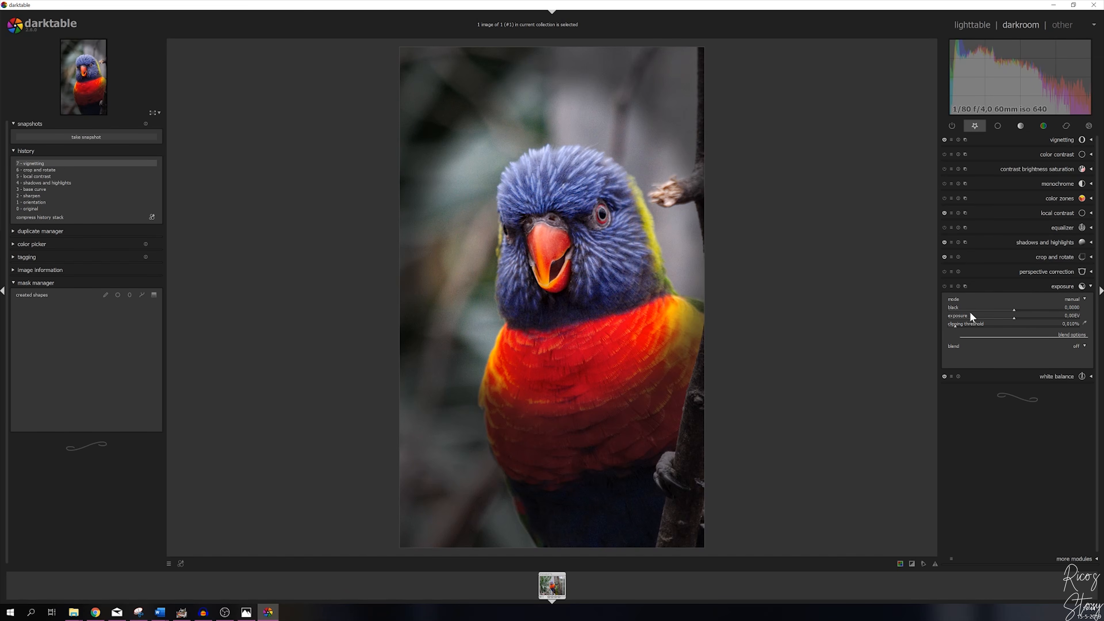
{"action": "right_click", "coordinate": [1069, 314]}
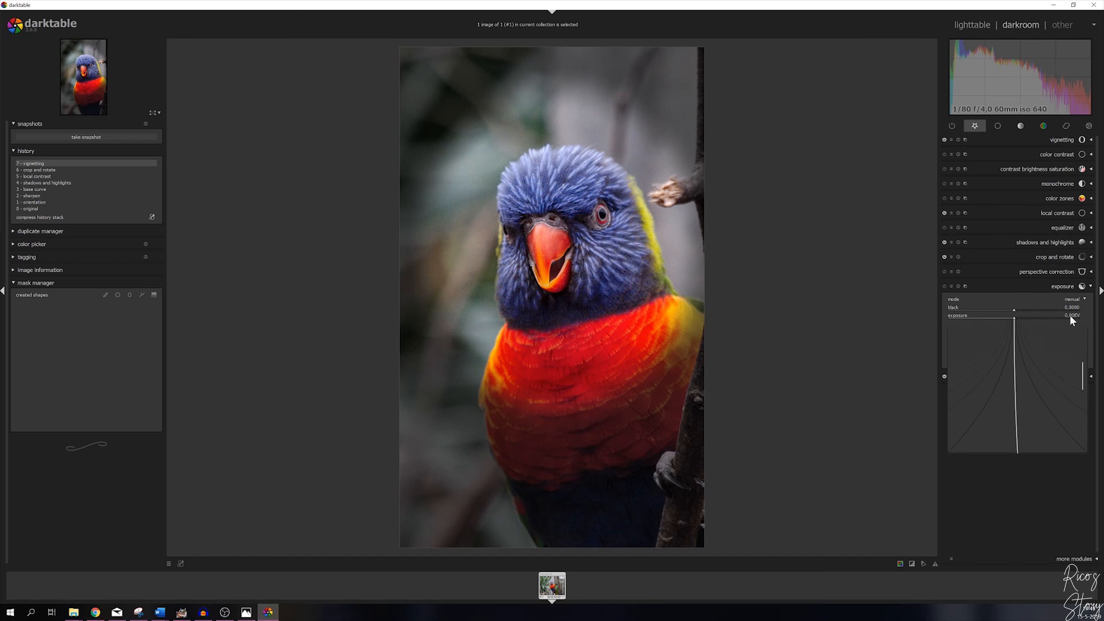
{"action": "type", "text": "-0.2"}
{"action": "key", "text": "Return"}
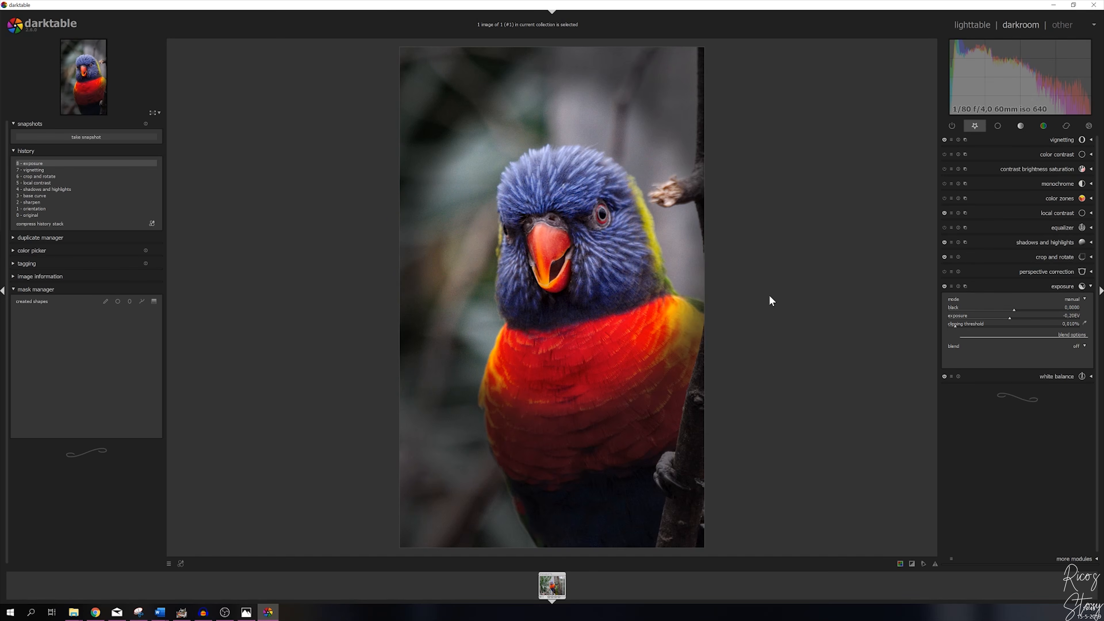
Set the contrast to 0.3 in the contrast brightness saturation module.
{"action": "left_click", "coordinate": [1091, 170]}
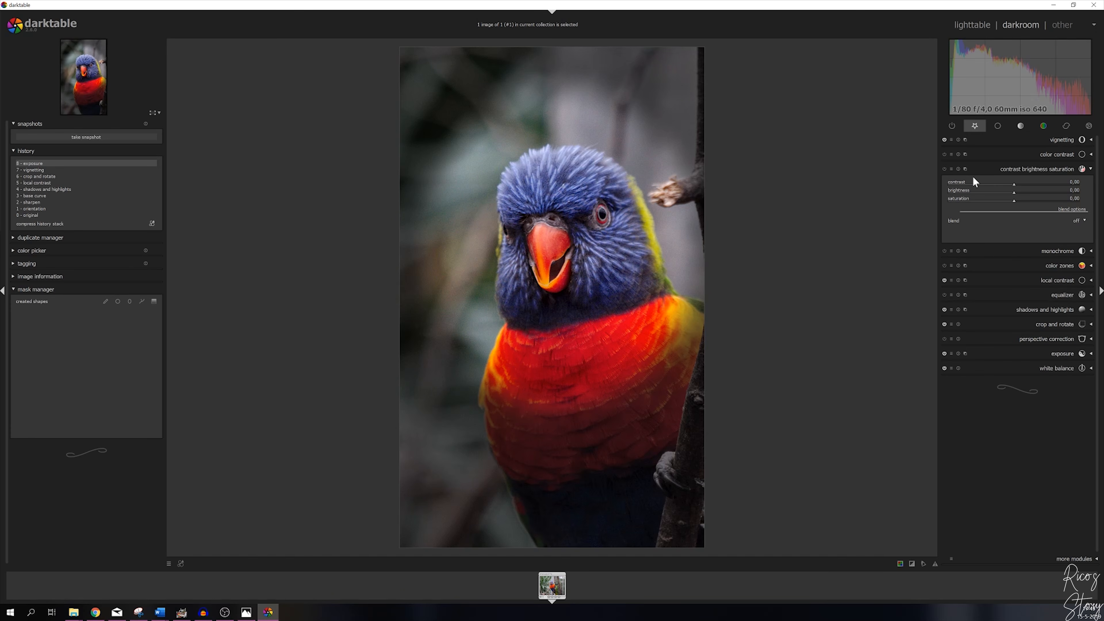
{"action": "right_click", "coordinate": [959, 180]}
{"action": "type", "text": "0.3"}
{"action": "key", "text": "Return"}
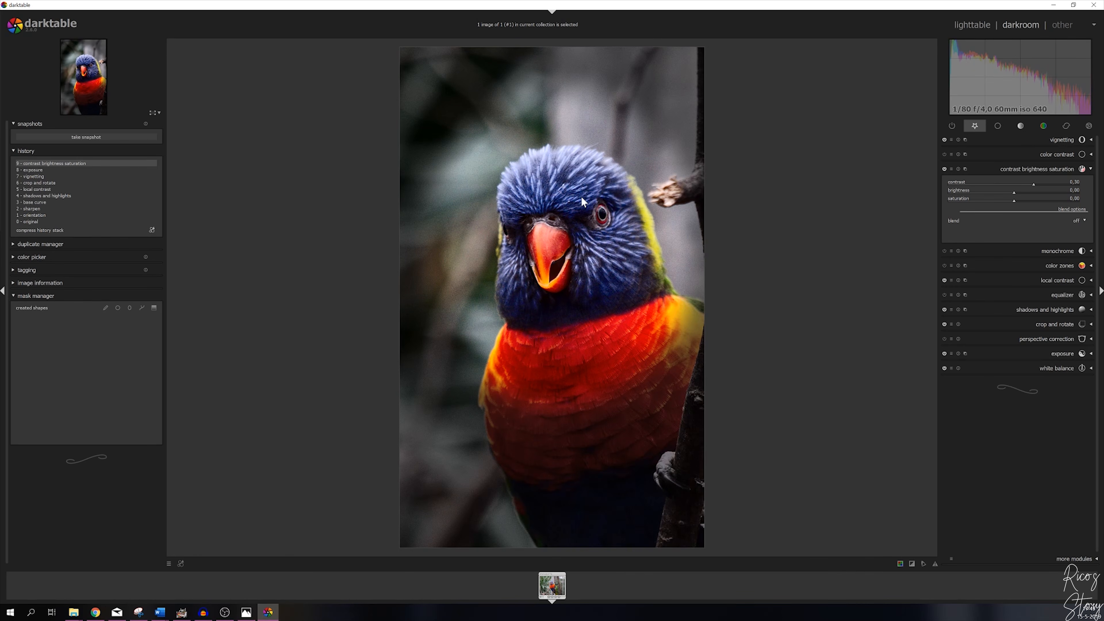
Try the saturation at both extremes and set it to -0.8 in the contrast brightness saturation module.
{"action": "left_click_drag", "start_coordinate": [1014, 204], "coordinate": [944, 197]}
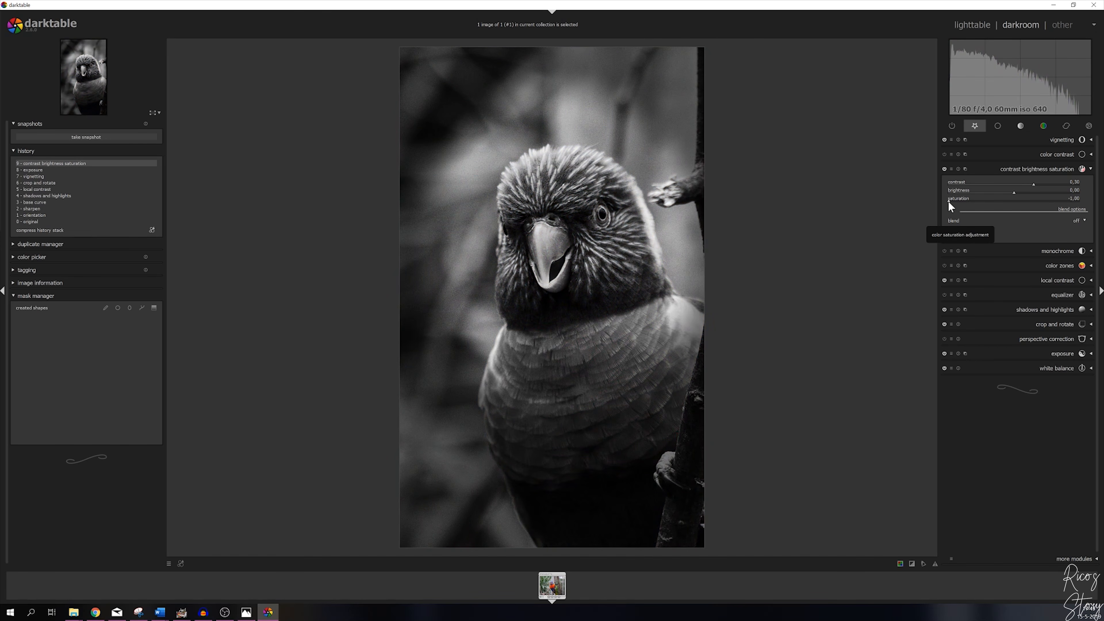
{"action": "left_click_drag", "start_coordinate": [1046, 206], "coordinate": [1079, 204]}
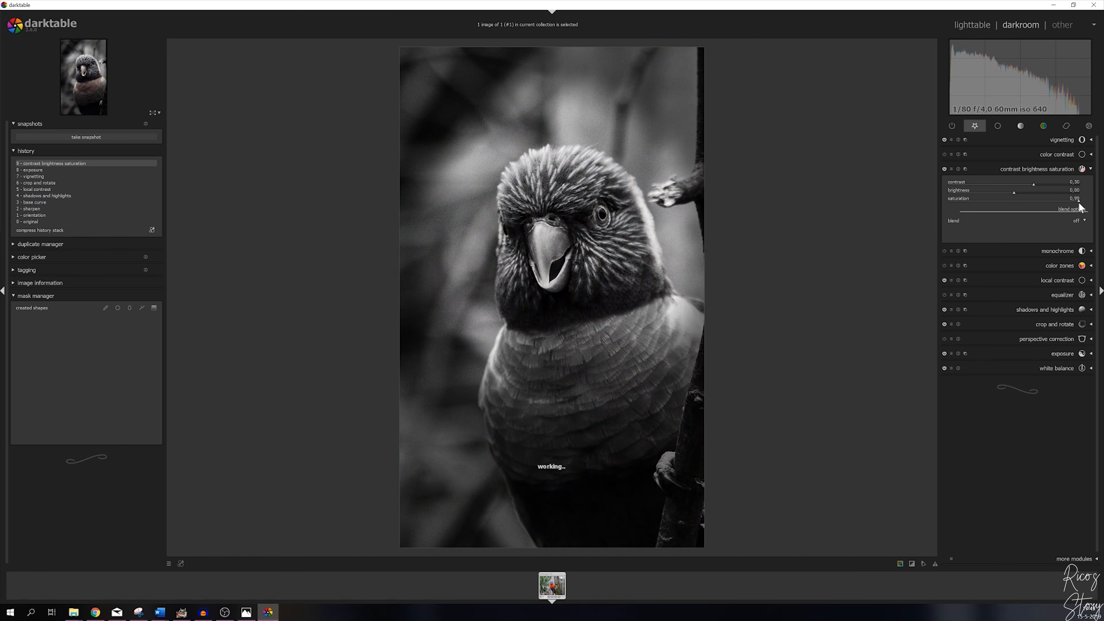
{"action": "right_click", "coordinate": [1072, 198]}
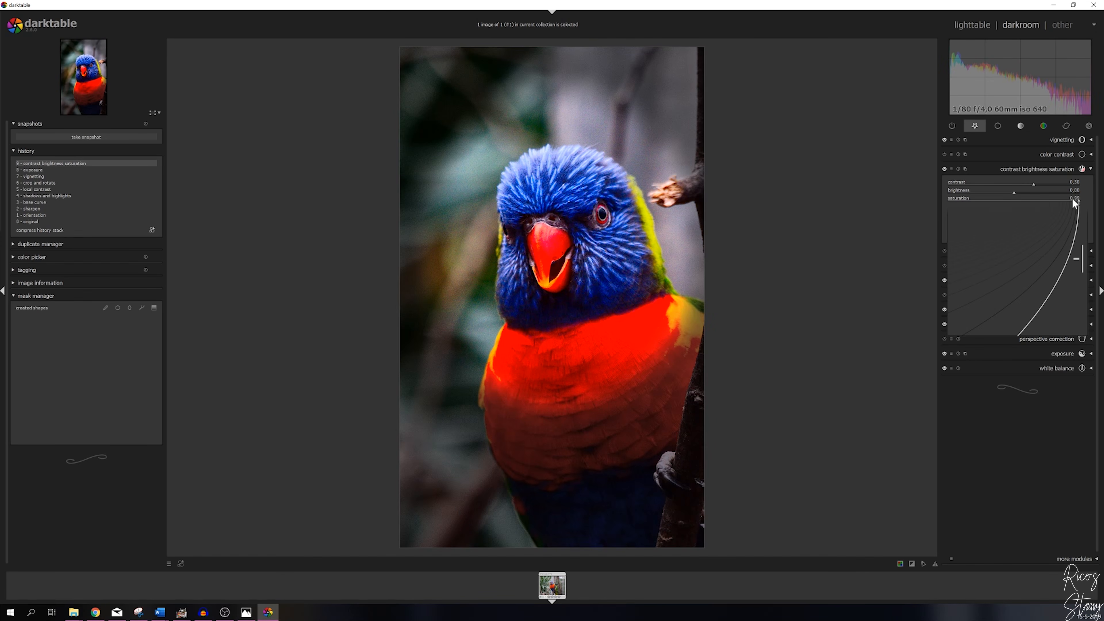
{"action": "type", "text": "-0,8"}
{"action": "key", "text": "Return"}
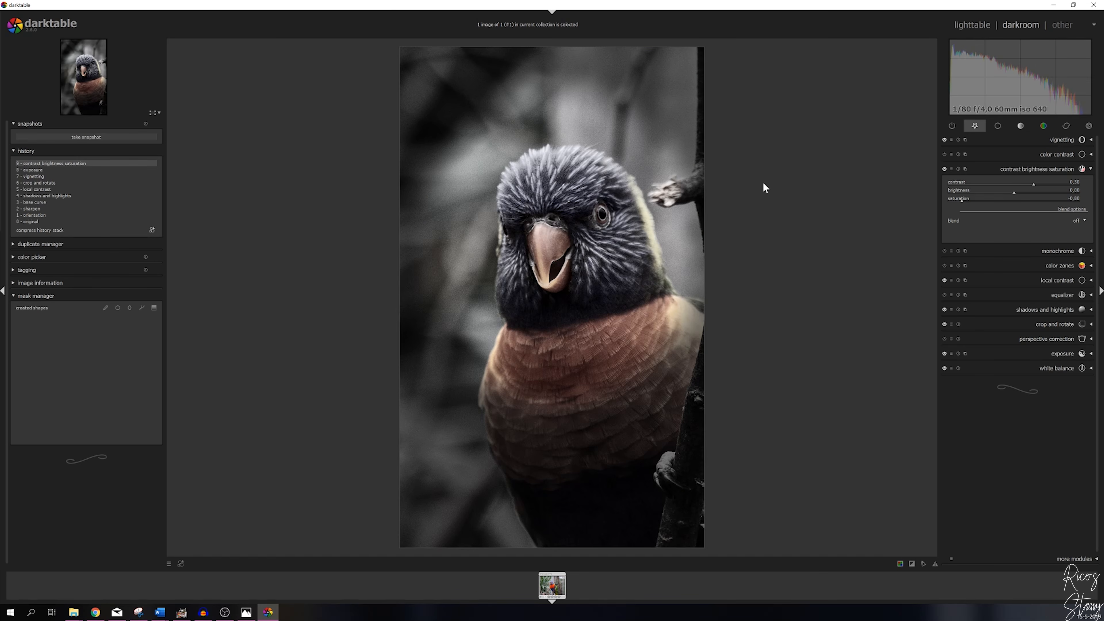
{"action": "left_click", "coordinate": [1090, 170]}
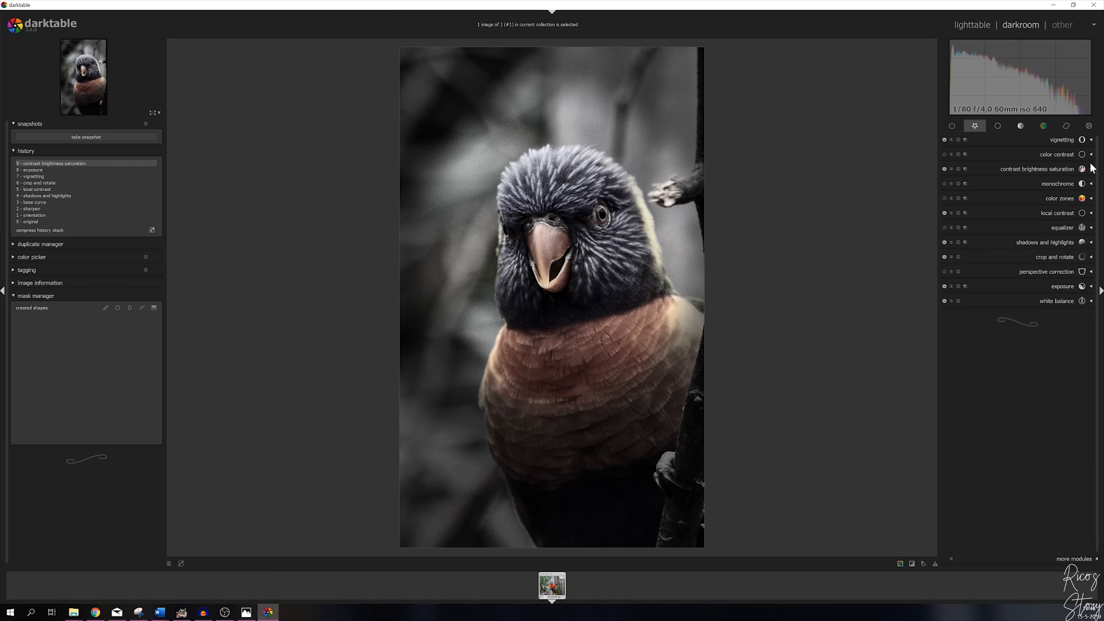
Apply the denoise & sharpen preset in the equalizer module.
{"action": "left_click", "coordinate": [1077, 225]}
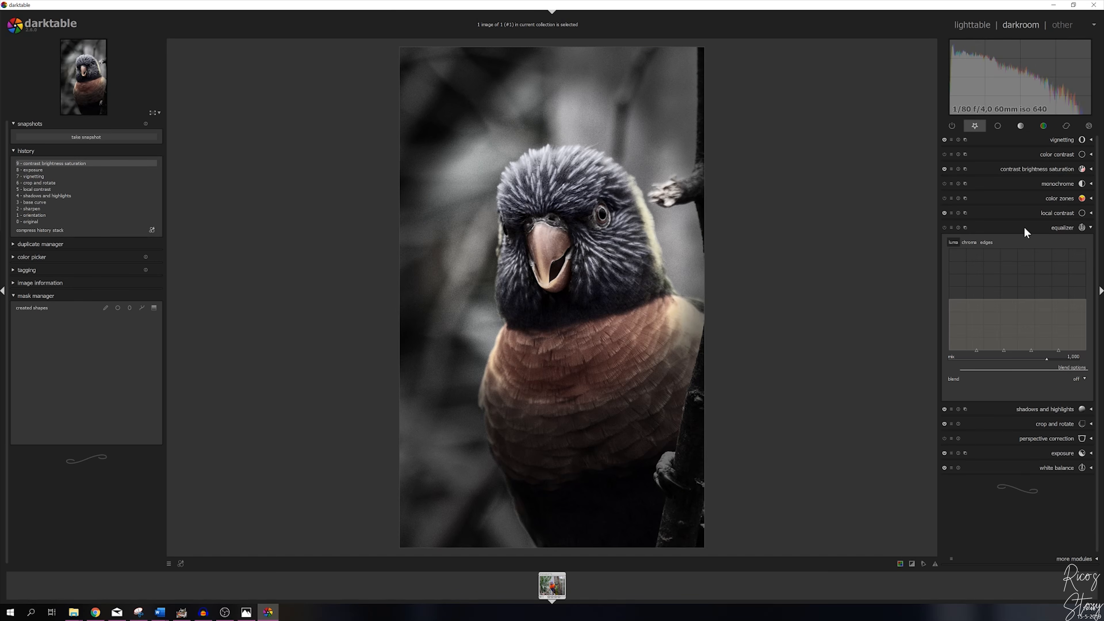
{"action": "left_click", "coordinate": [953, 227]}
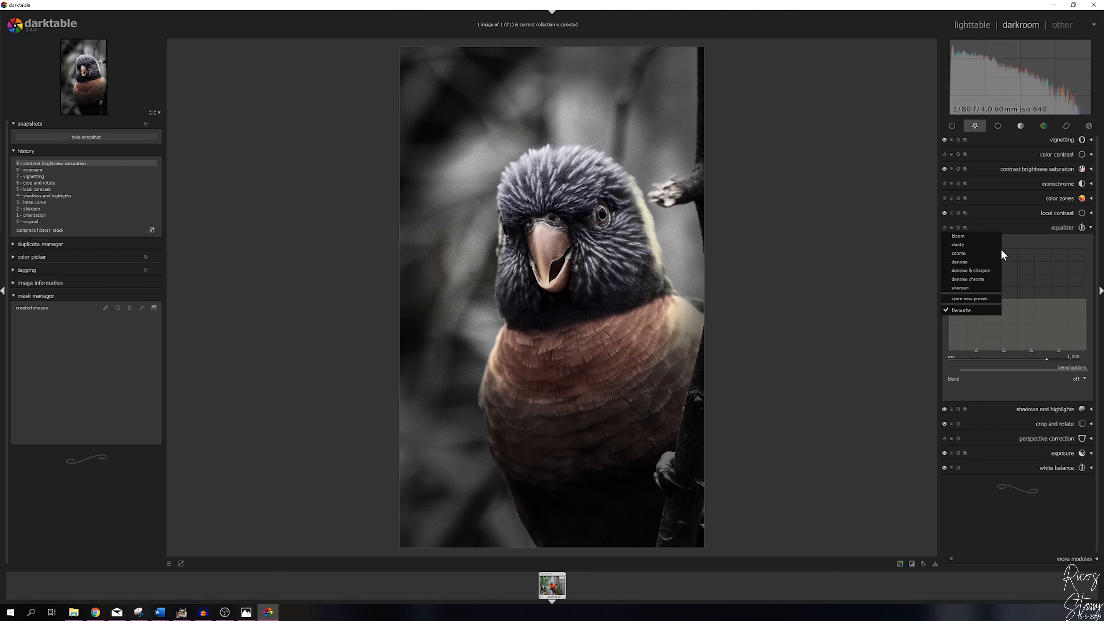
{"action": "left_click", "coordinate": [968, 269]}
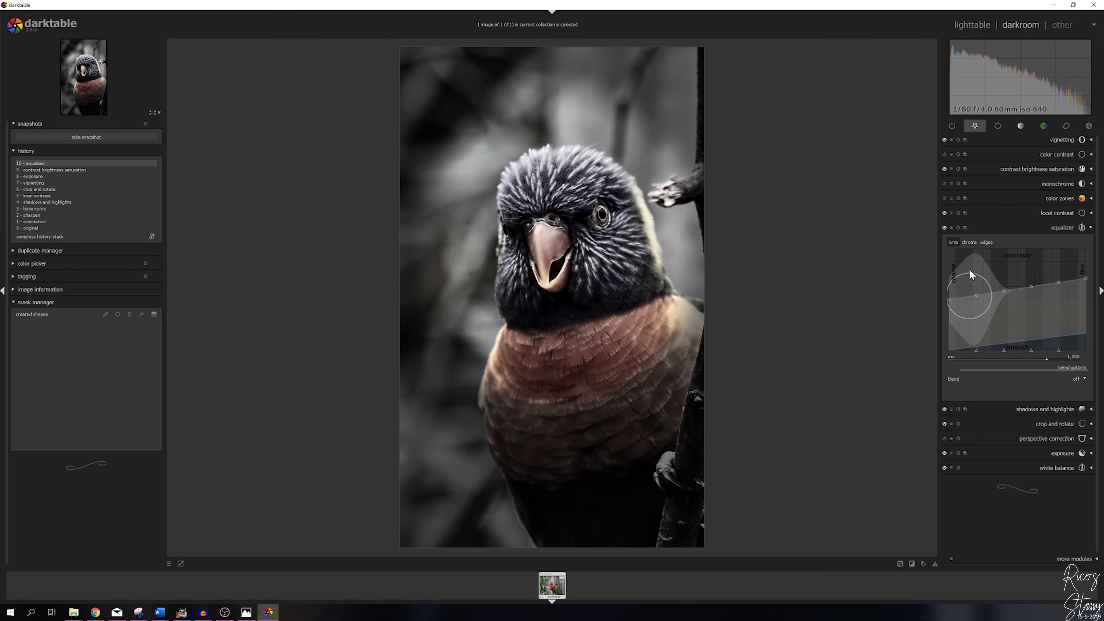
{"action": "left_click", "coordinate": [1091, 228]}
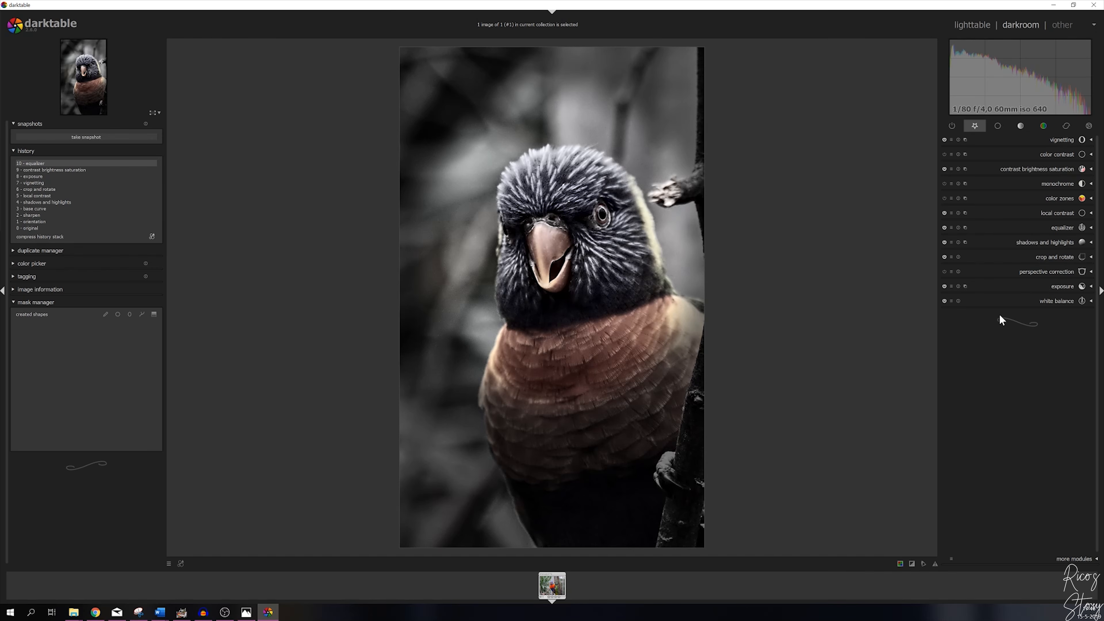
Add a new instance of the exposure module, switch it on and set its blending to a drawn mask.
{"action": "left_click", "coordinate": [965, 287]}
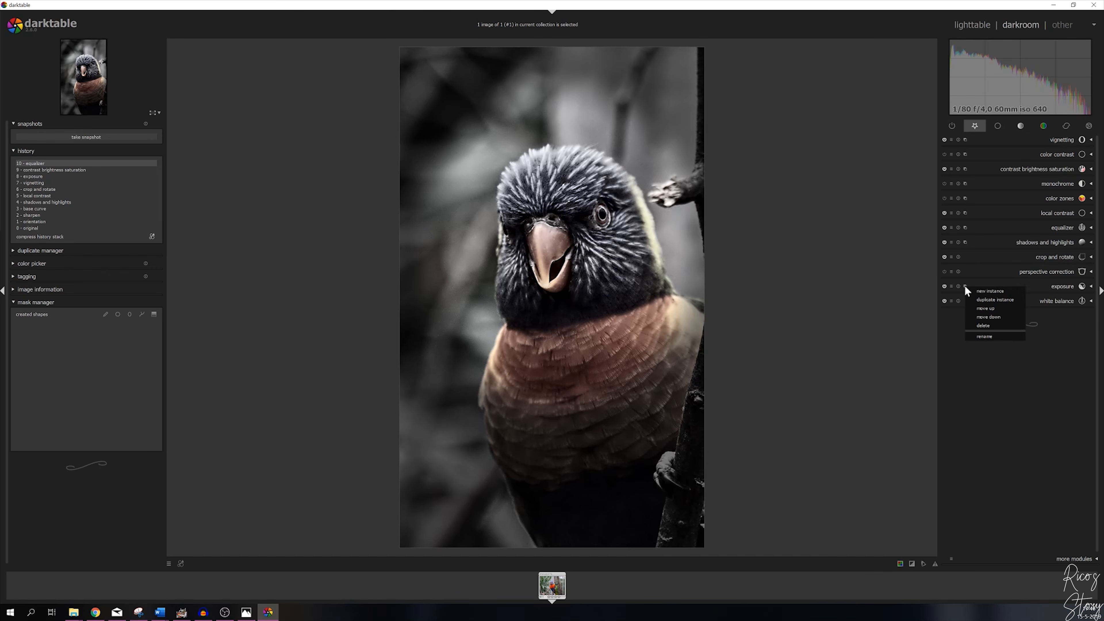
{"action": "left_click", "coordinate": [994, 291]}
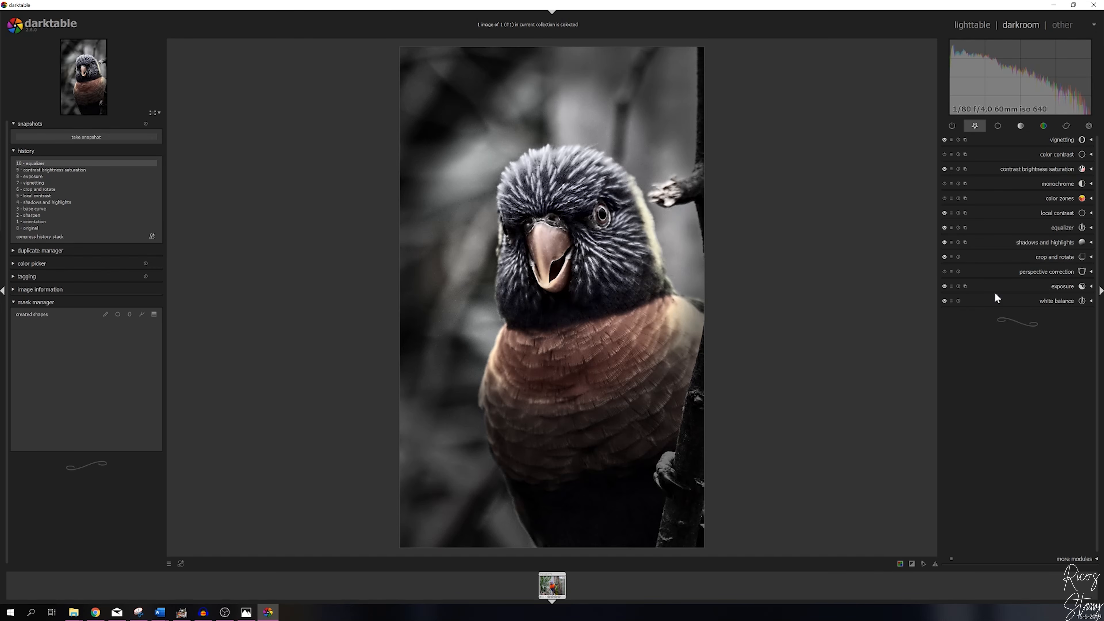
{"action": "left_click", "coordinate": [965, 286]}
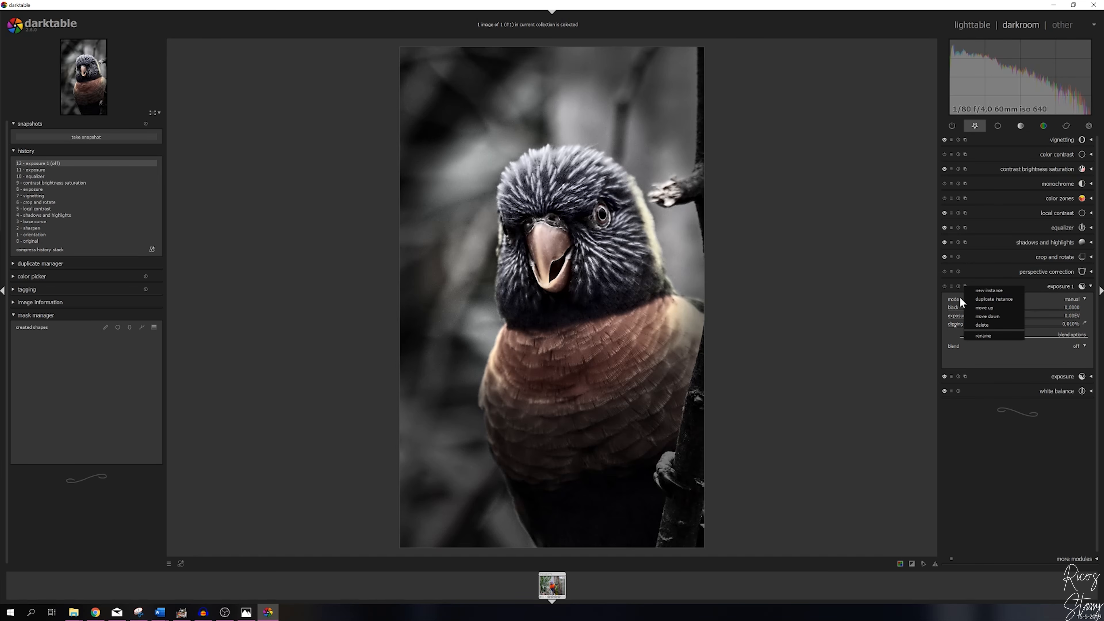
{"action": "left_click", "coordinate": [943, 285]}
{"action": "left_click", "coordinate": [944, 286]}
{"action": "left_click", "coordinate": [1081, 348]}
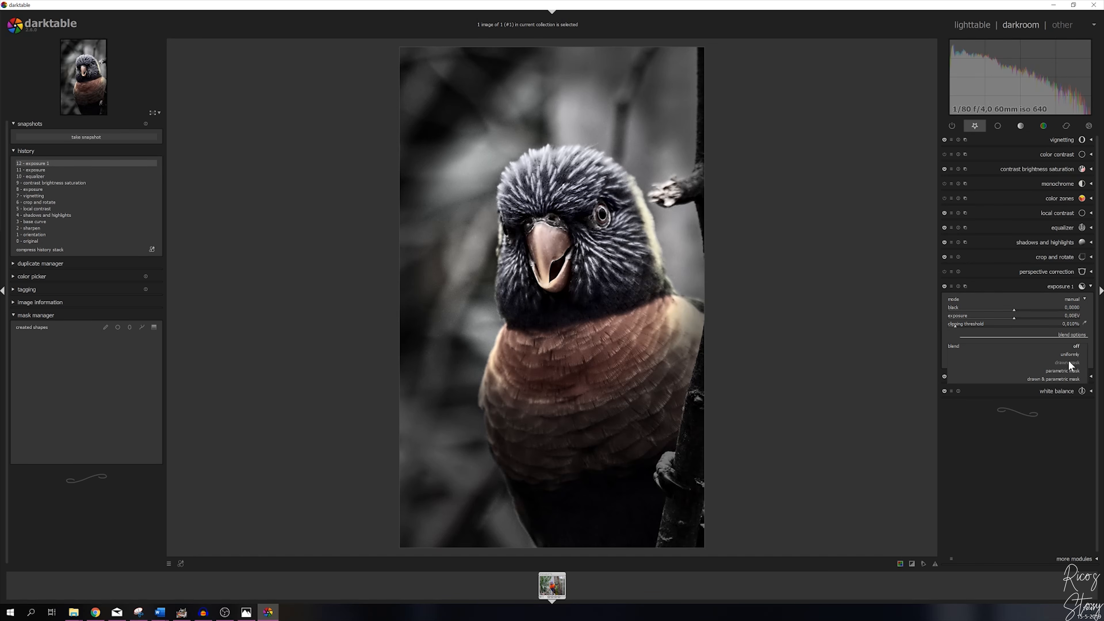
{"action": "left_click", "coordinate": [1068, 363]}
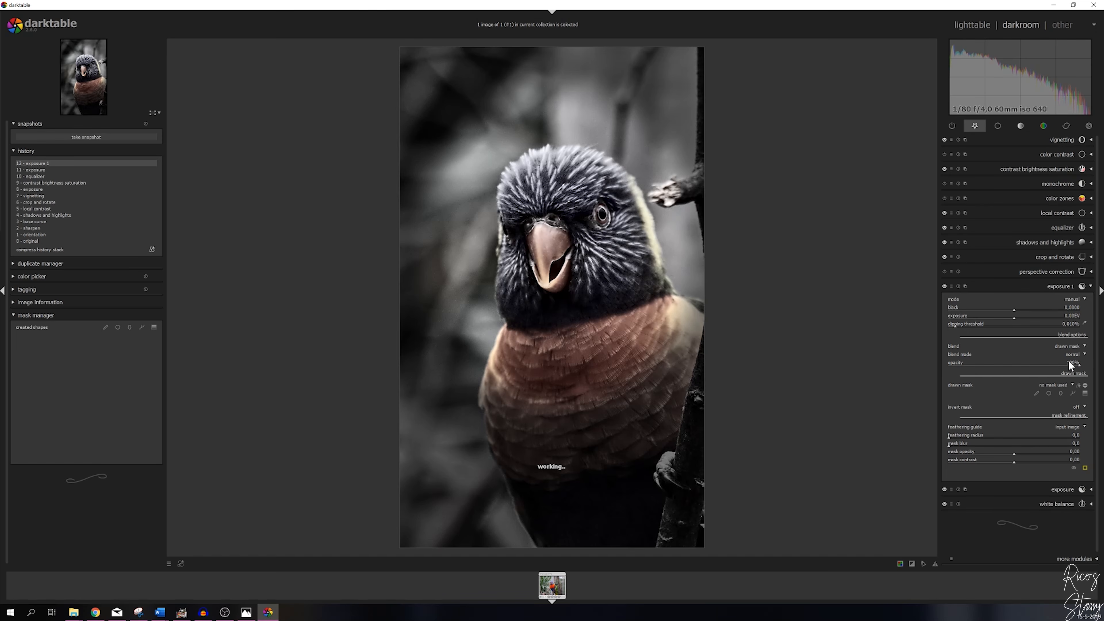
Paint brush masks over the parrot's eye and over its beak for the new exposure instance.
{"action": "left_click", "coordinate": [1037, 393]}
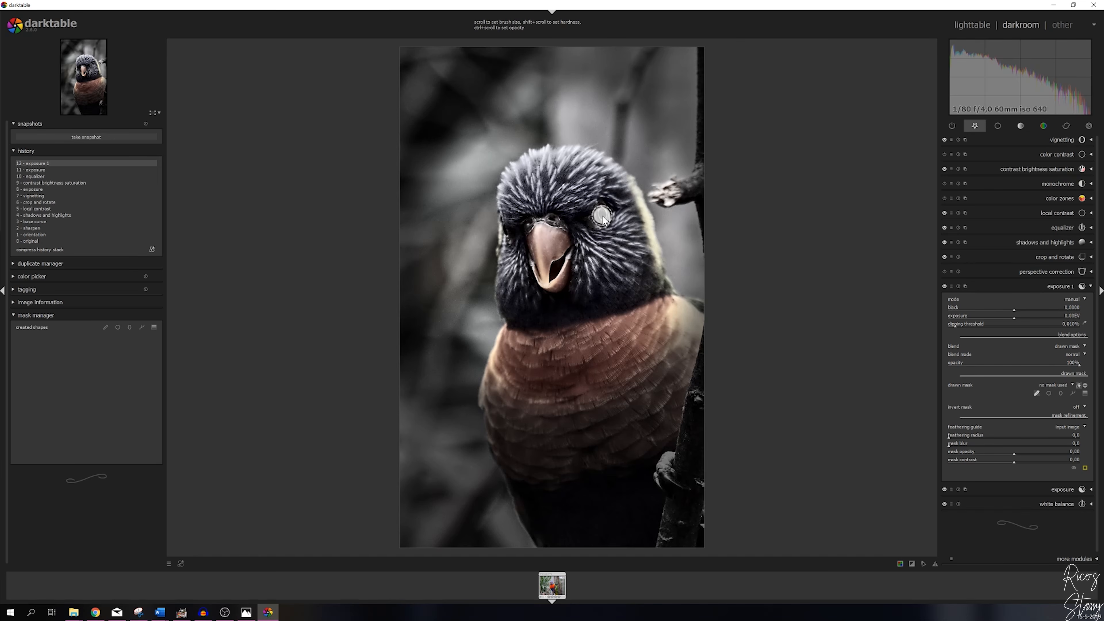
{"action": "left_click", "coordinate": [603, 220]}
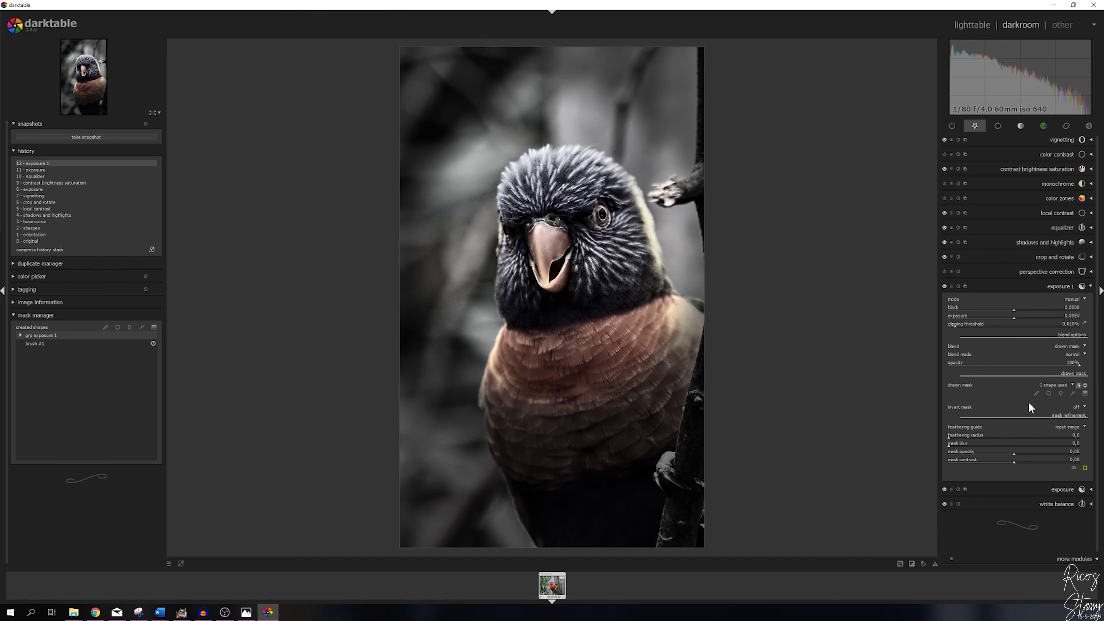
{"action": "left_click", "coordinate": [1036, 393]}
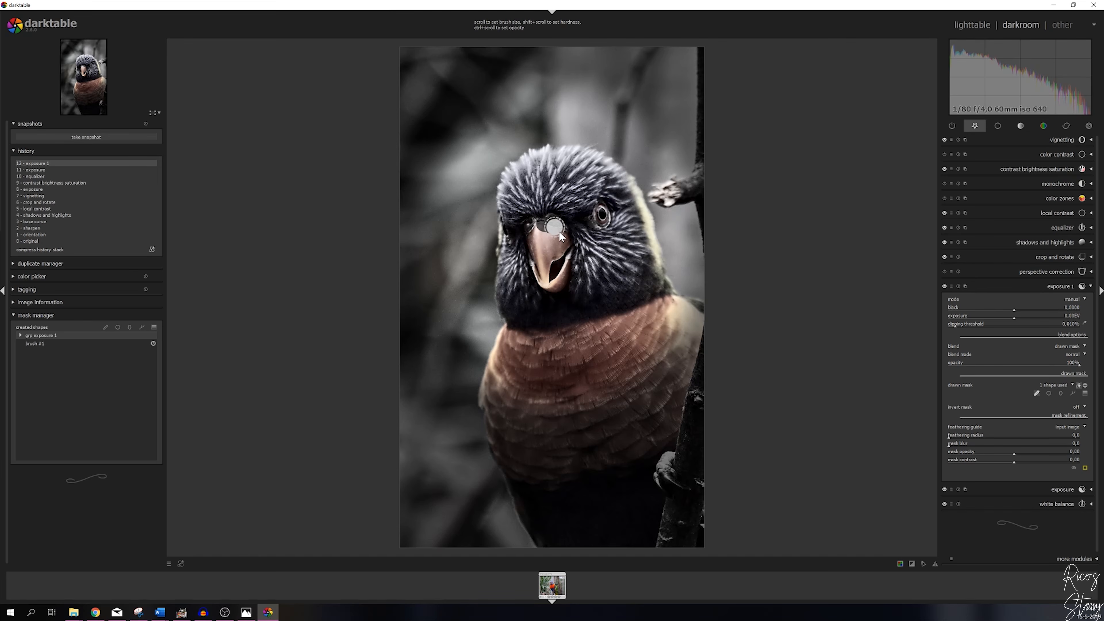
{"action": "mouse_move", "coordinate": [564, 247]}
{"action": "left_mouse_down"}
{"action": "mouse_move", "coordinate": [551, 287]}
{"action": "mouse_move", "coordinate": [538, 227]}
{"action": "left_mouse_up"}
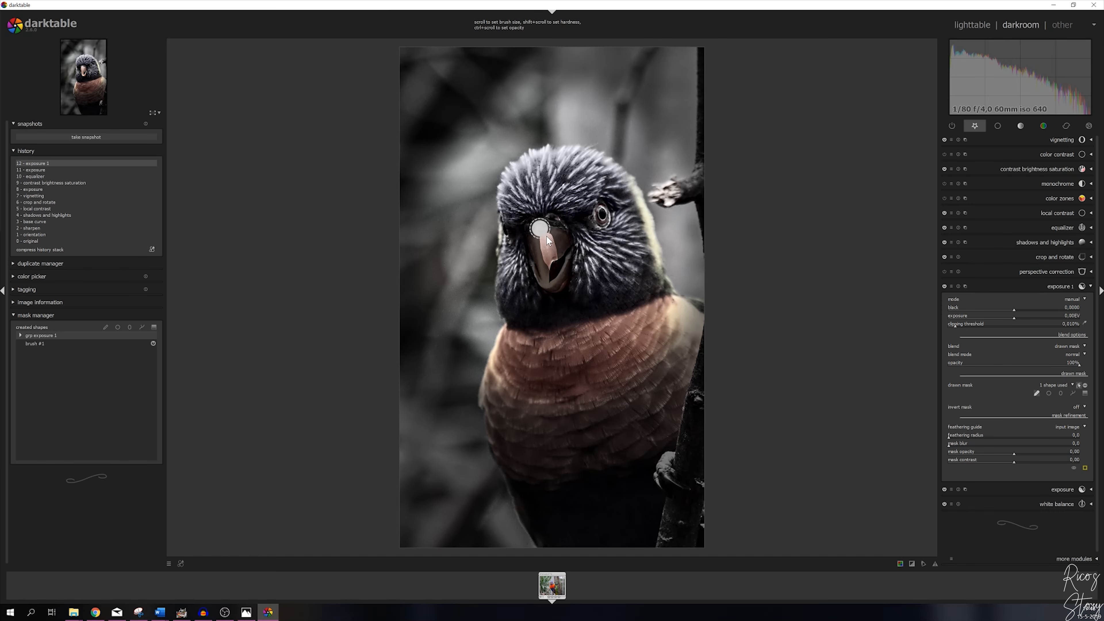
{"action": "mouse_move", "coordinate": [551, 257]}
{"action": "left_mouse_down"}
{"action": "mouse_move", "coordinate": [550, 268]}
{"action": "mouse_move", "coordinate": [541, 242]}
{"action": "left_mouse_up"}
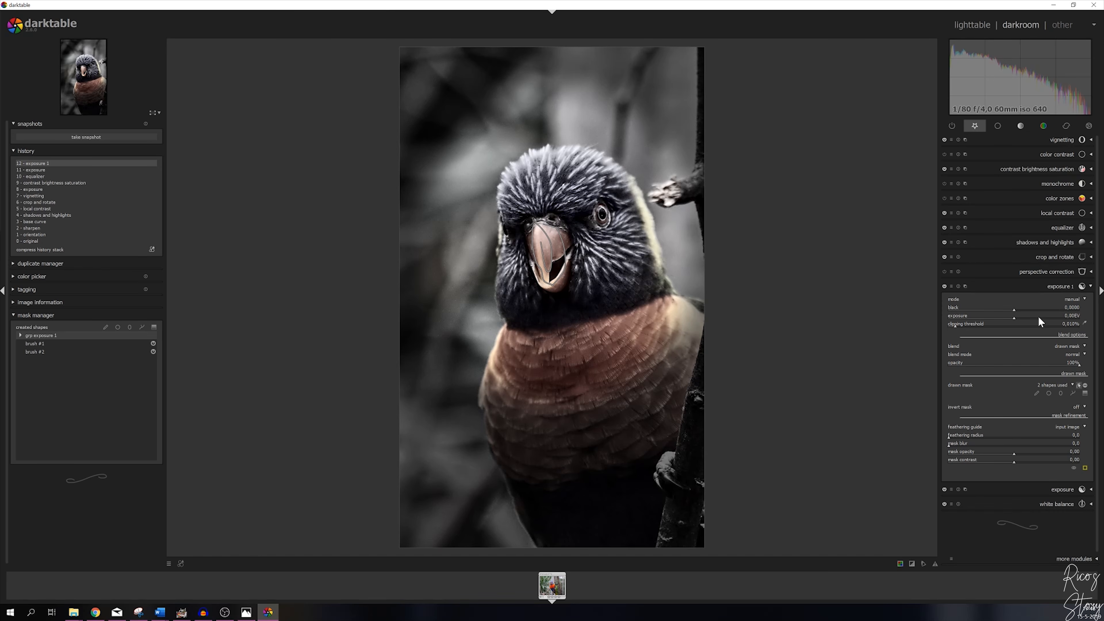
Set the masked exposure instance to 0.5 EV and turn off the display of its mask shapes.
{"action": "right_click", "coordinate": [1070, 316]}
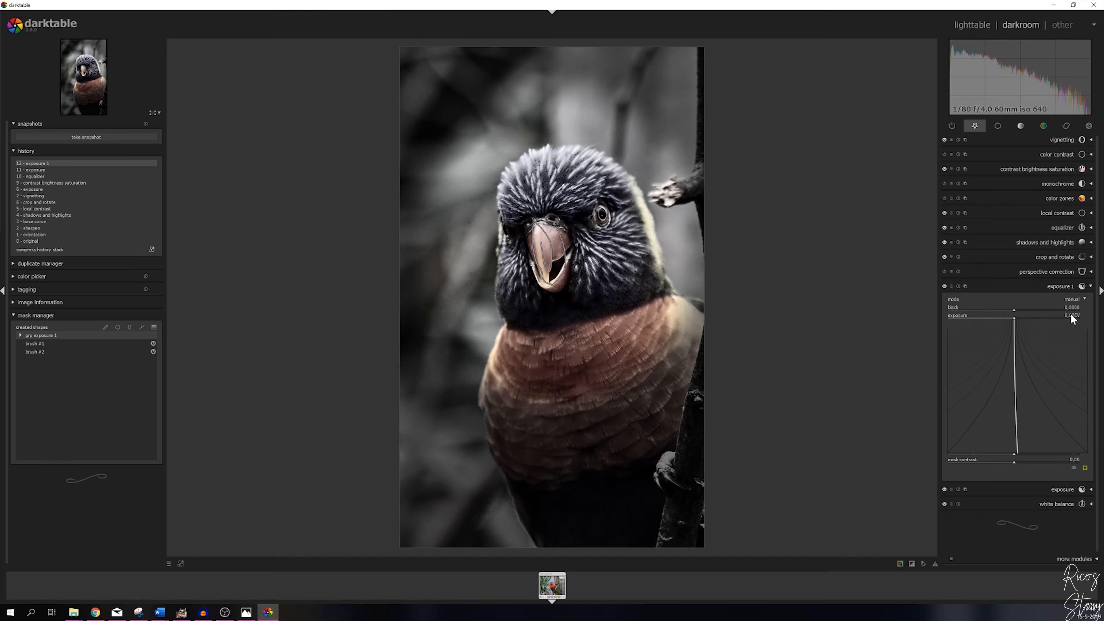
{"action": "type", "text": "0.5"}
{"action": "key", "text": "Return"}
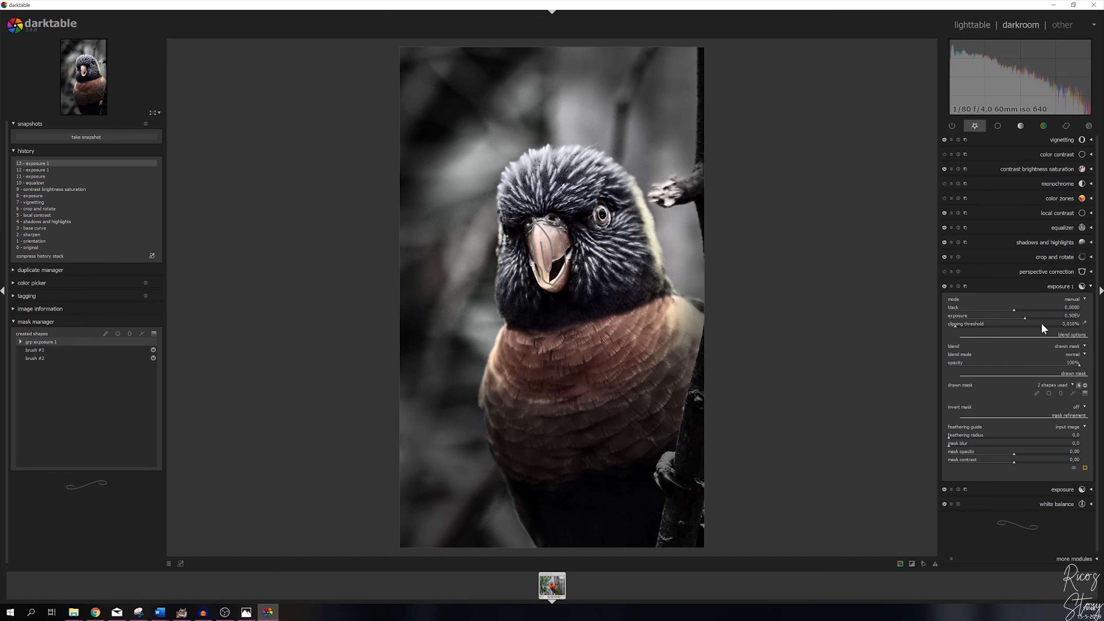
{"action": "left_click", "coordinate": [1078, 386]}
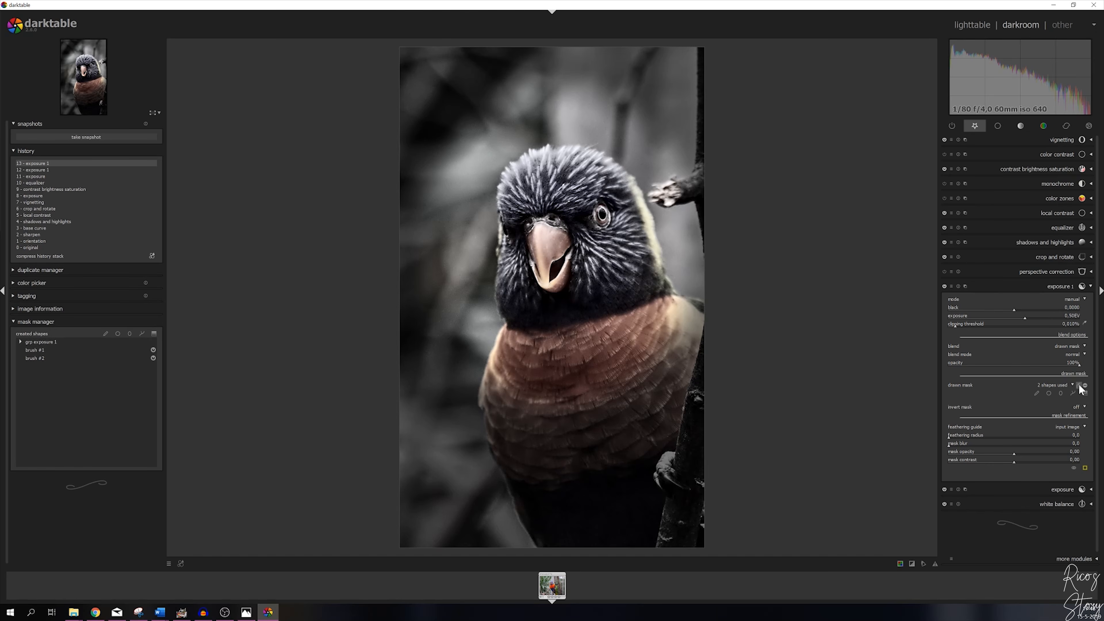
Compare the photo with the masked exposure instance off and on, leave it on and collapse the module.
{"action": "left_click", "coordinate": [943, 287]}
{"action": "left_click", "coordinate": [943, 287]}
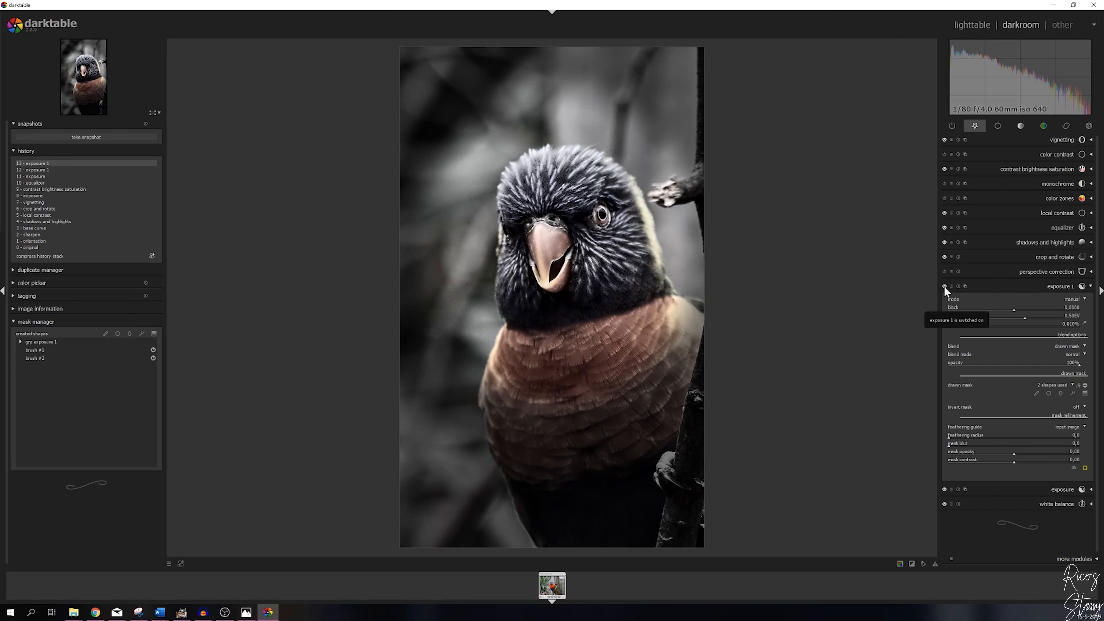
{"action": "left_click", "coordinate": [1091, 287]}
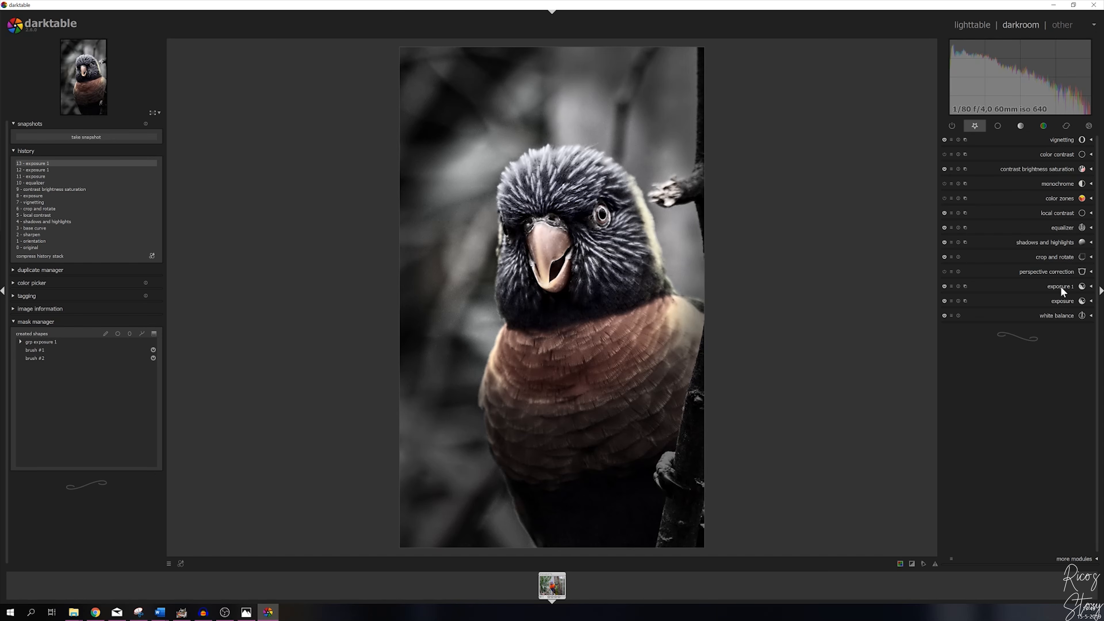
Turn on the monochrome module and compare the result with the preceding colour state in the history.
{"action": "left_click", "coordinate": [1042, 127]}
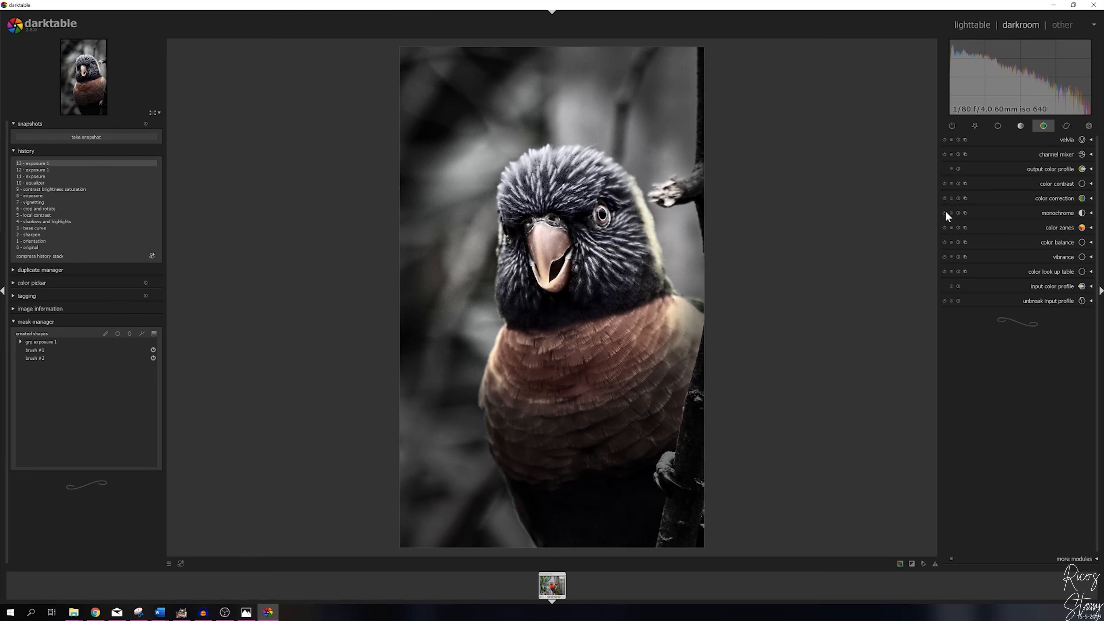
{"action": "left_click", "coordinate": [944, 213]}
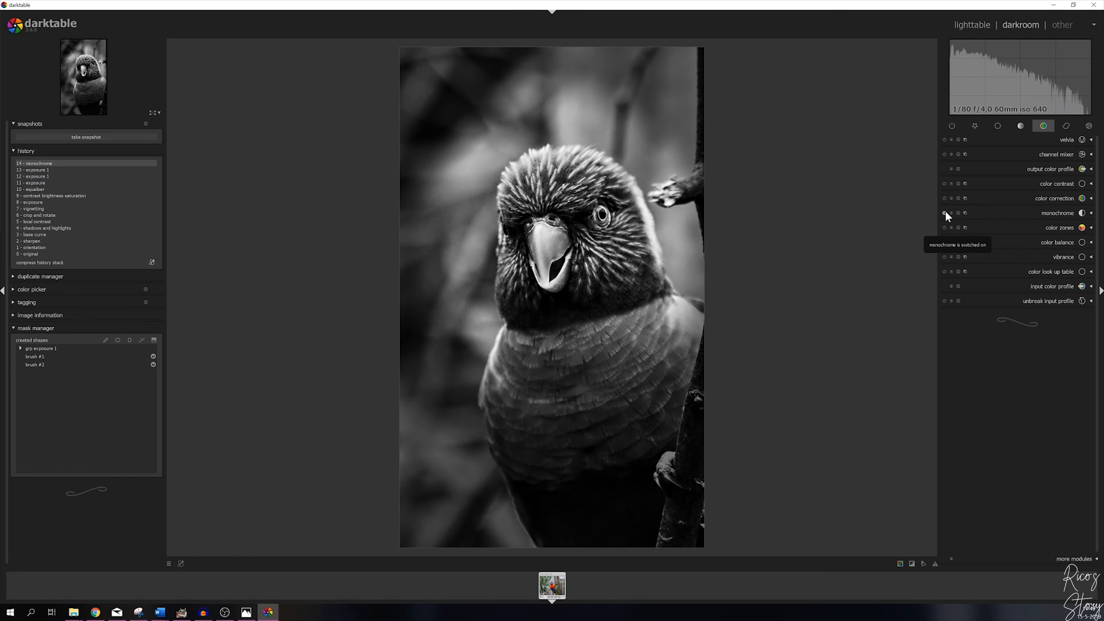
{"action": "left_click", "coordinate": [43, 171]}
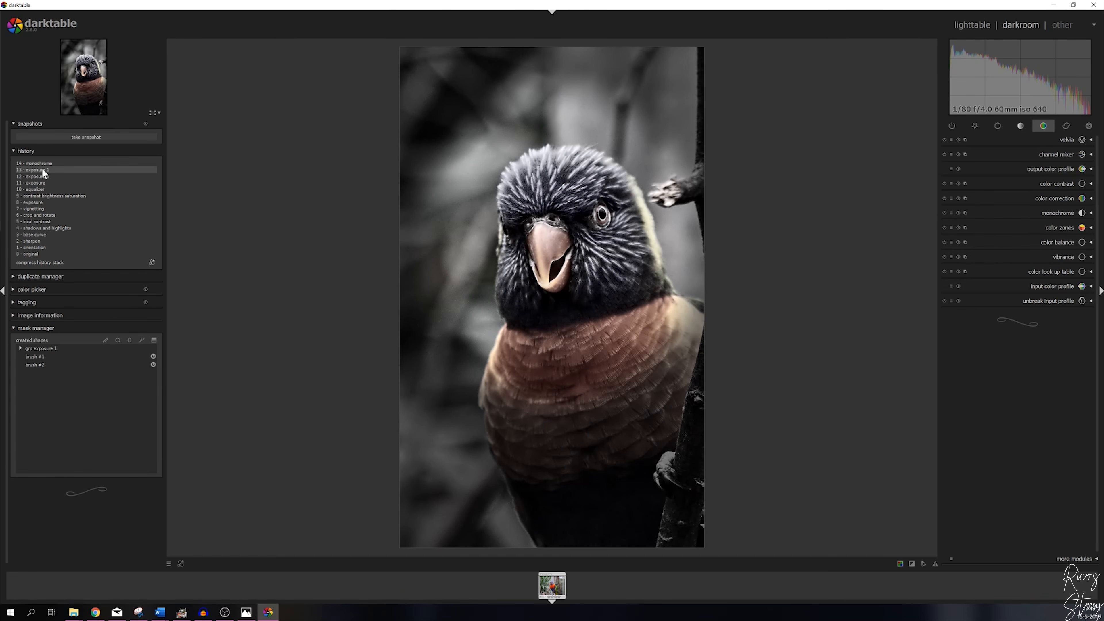
{"action": "left_click", "coordinate": [42, 163]}
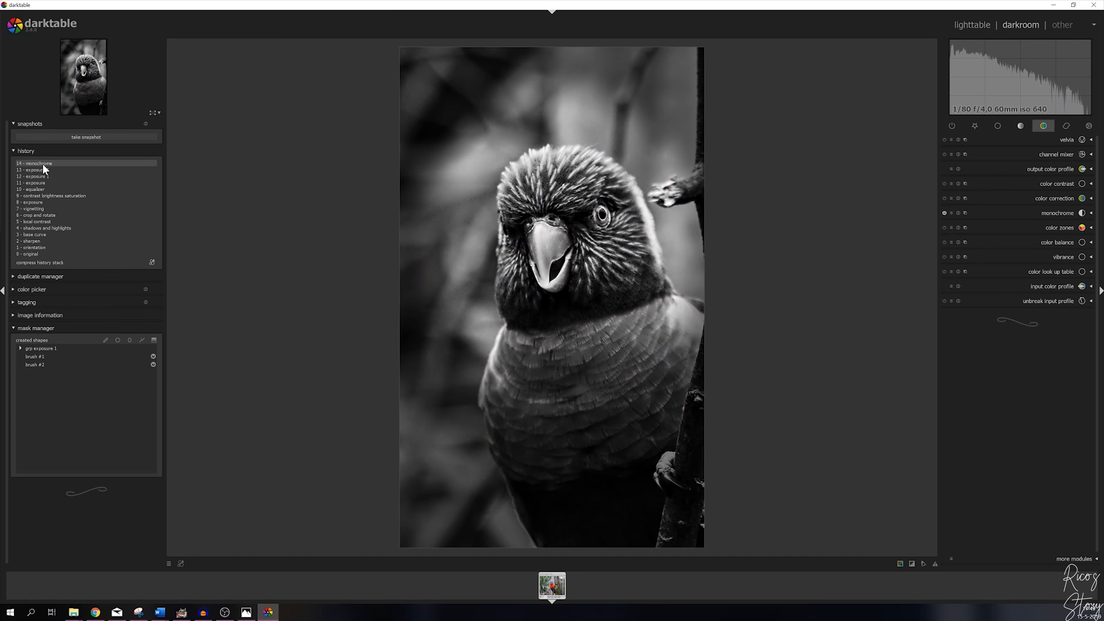
Take a snapshot of the colour version at the last exposure state and compare it with the original in split view.
{"action": "left_click", "coordinate": [41, 169]}
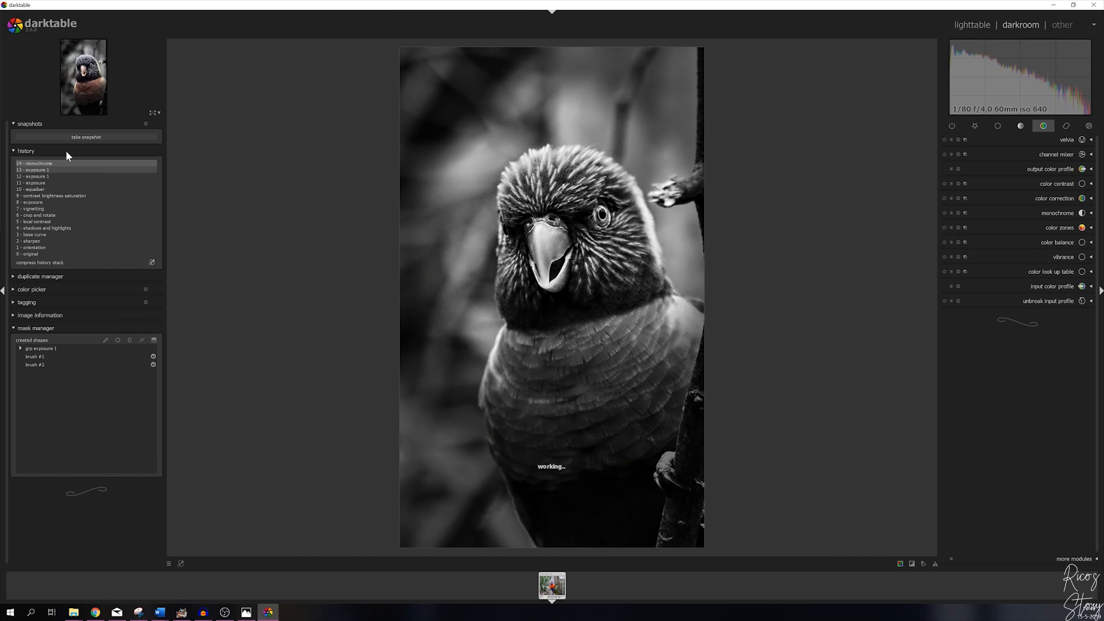
{"action": "left_click", "coordinate": [96, 137]}
{"action": "left_click", "coordinate": [46, 135]}
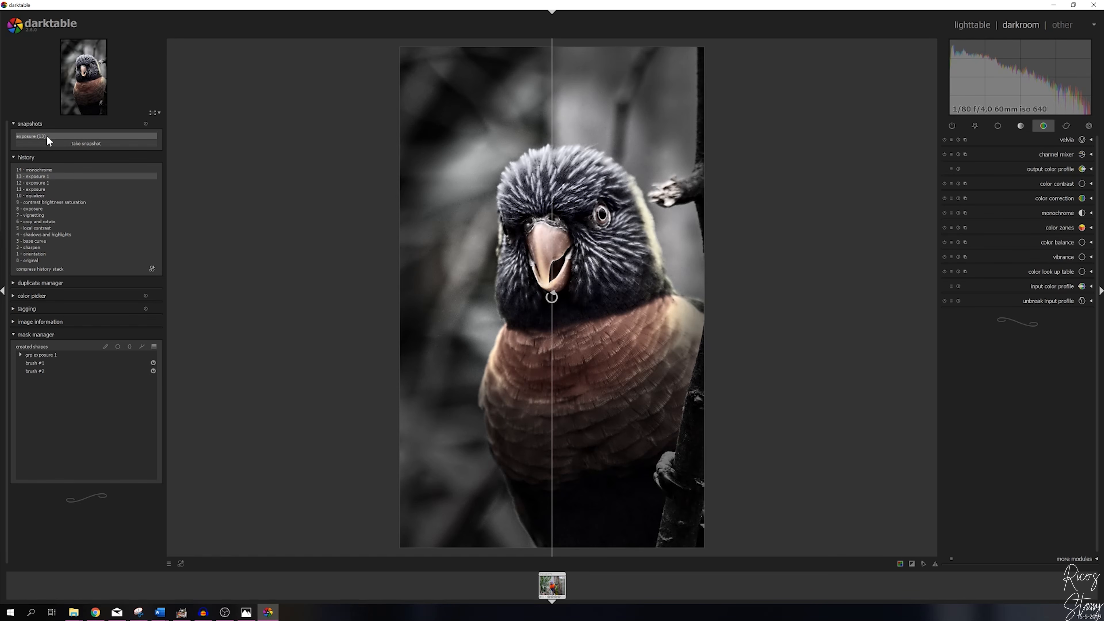
{"action": "left_click", "coordinate": [32, 260]}
{"action": "left_click_drag", "start_coordinate": [552, 217], "coordinate": [764, 219]}
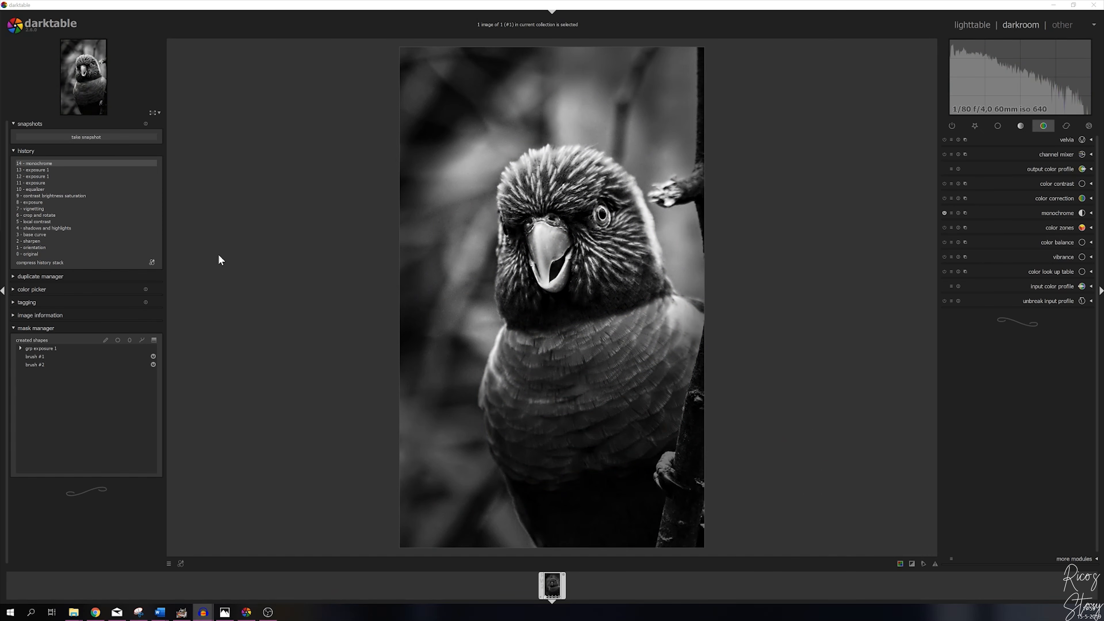
Set up a new style named Fine art from the history with vignetting excluded, and cancel it.
{"action": "left_click", "coordinate": [152, 263]}
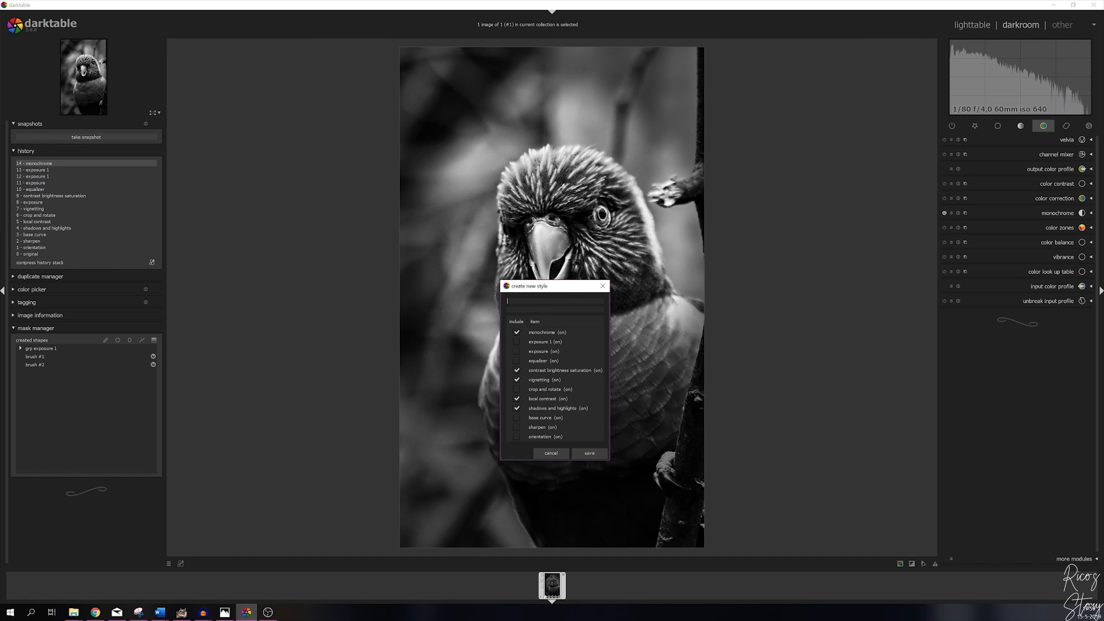
{"action": "type", "text": "Fine art"}
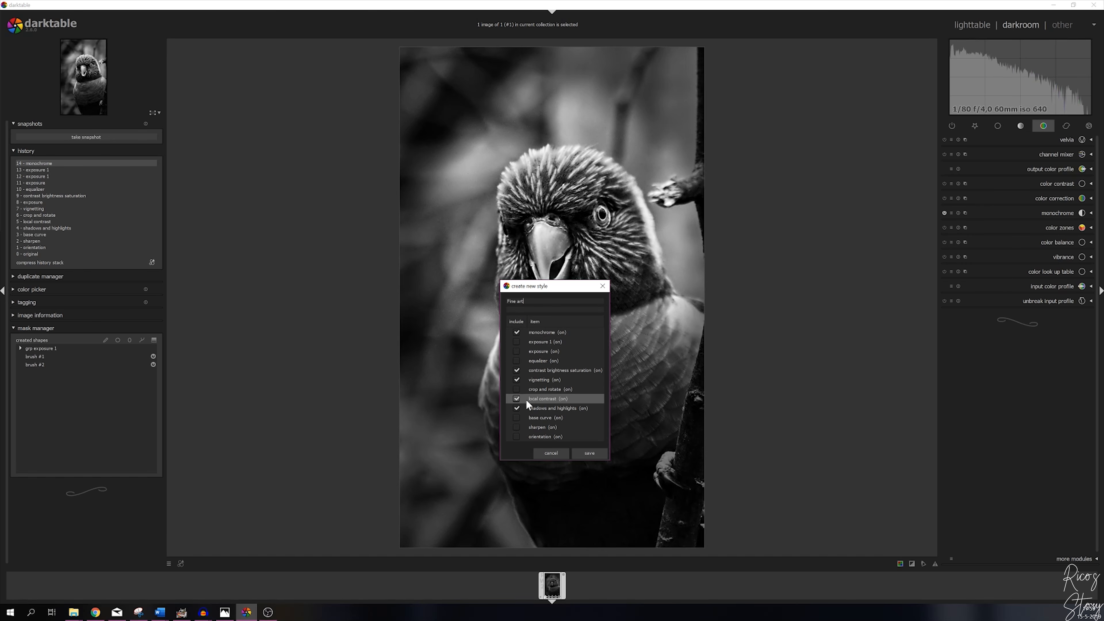
{"action": "left_click", "coordinate": [515, 380]}
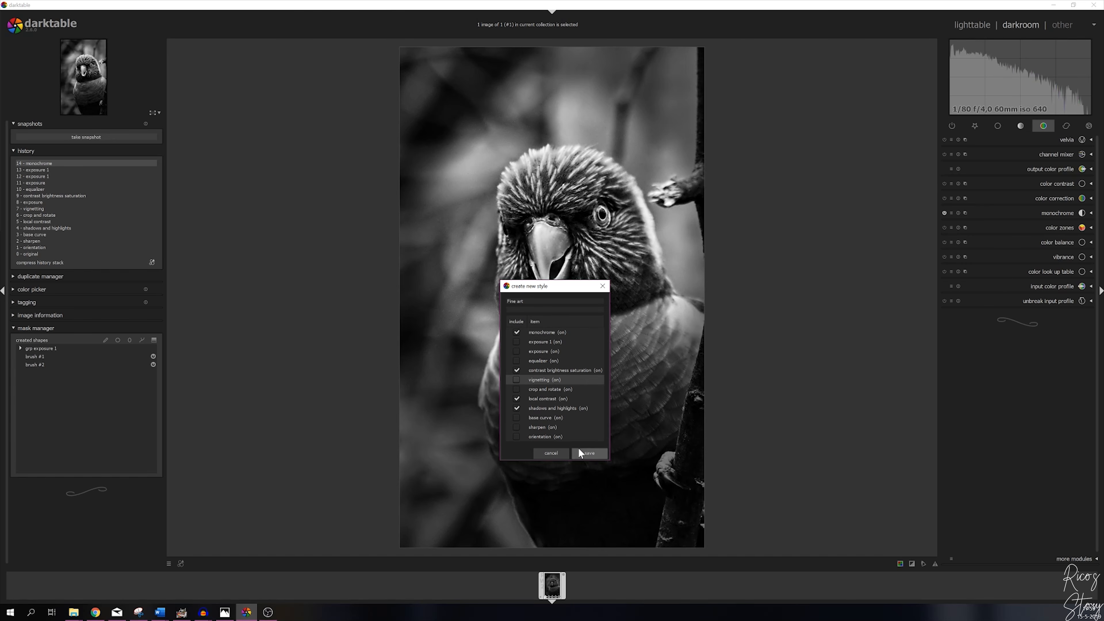
{"action": "left_click", "coordinate": [552, 454]}
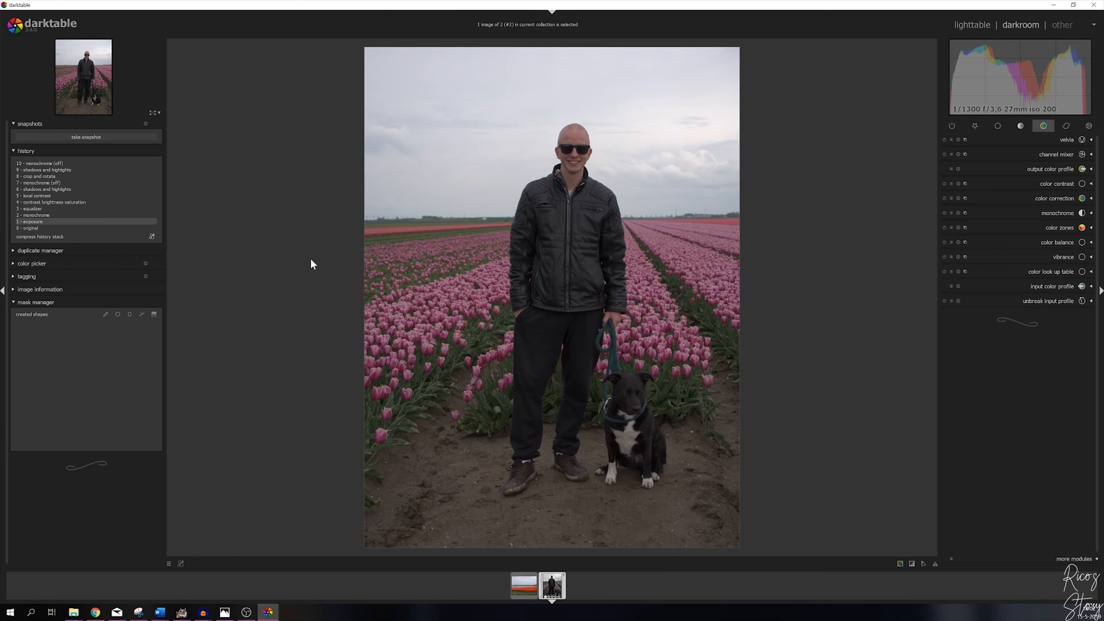
Examine the list of saved styles and the modules included in the Fine art style.
{"action": "left_click", "coordinate": [180, 564]}
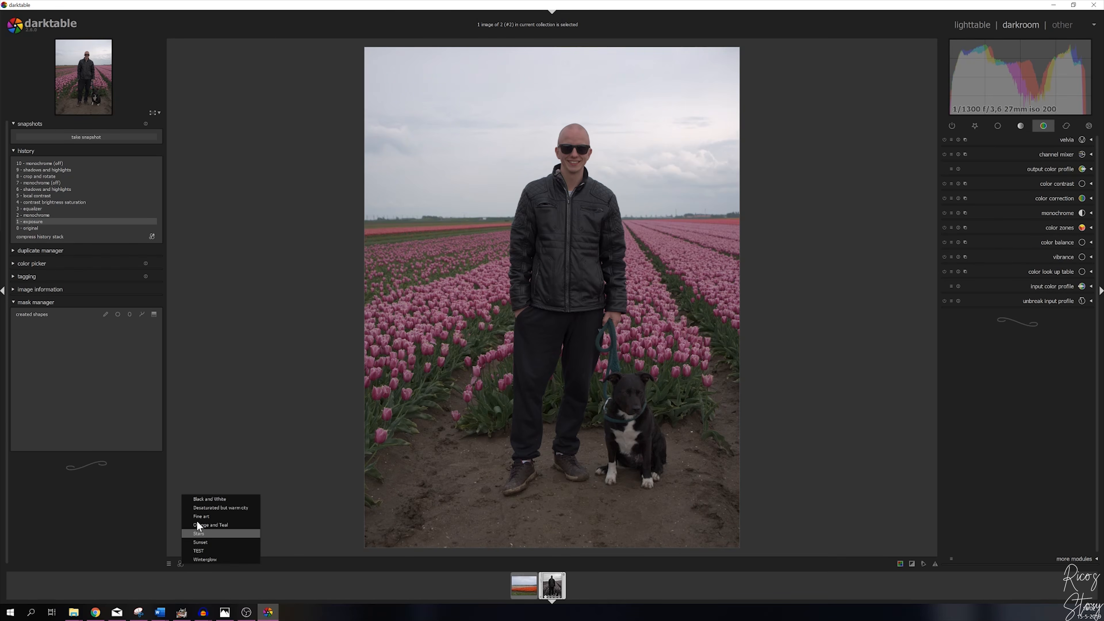
{"action": "left_click", "coordinate": [180, 564]}
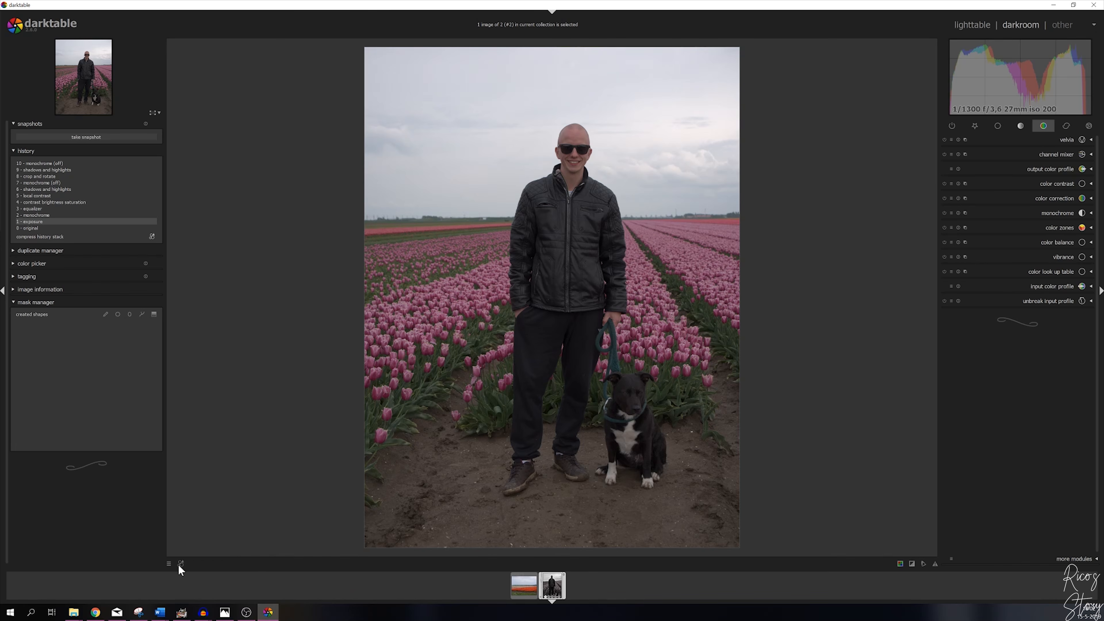
{"action": "left_click", "coordinate": [179, 564]}
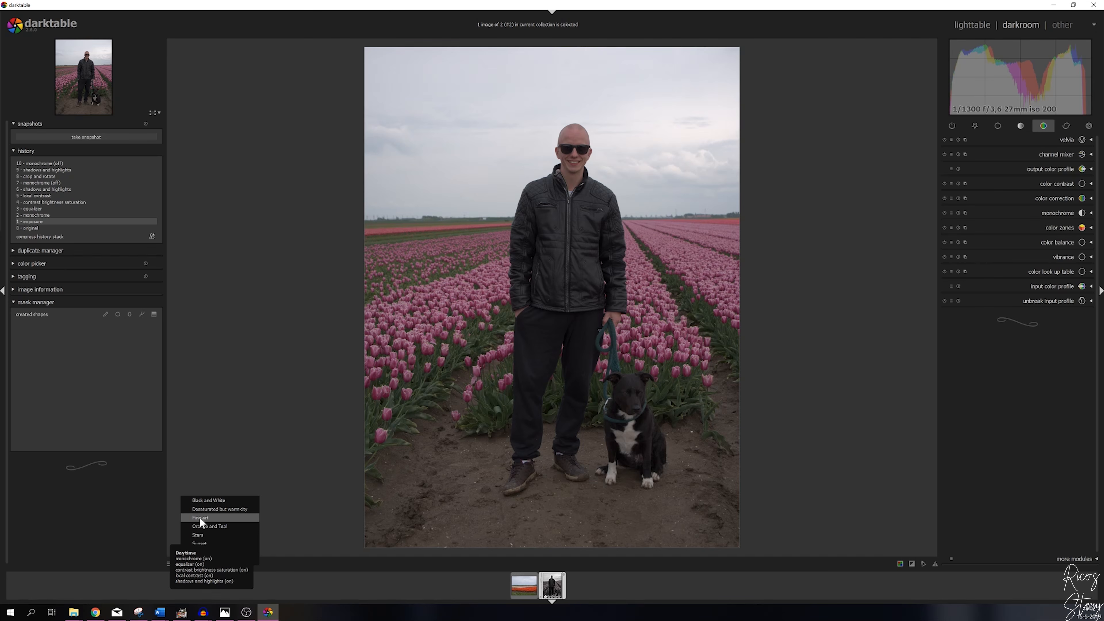
Restore the newest history state of the tulip field portrait and try the monochrome module on and off again.
{"action": "left_click", "coordinate": [51, 164]}
{"action": "left_click", "coordinate": [52, 163]}
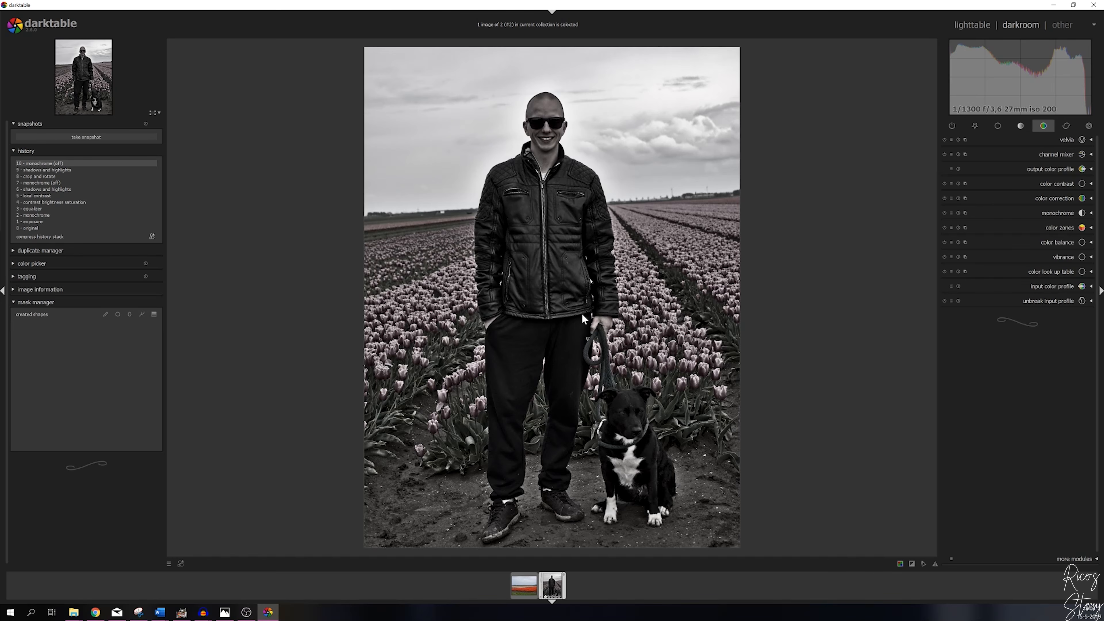
{"action": "left_click", "coordinate": [945, 212]}
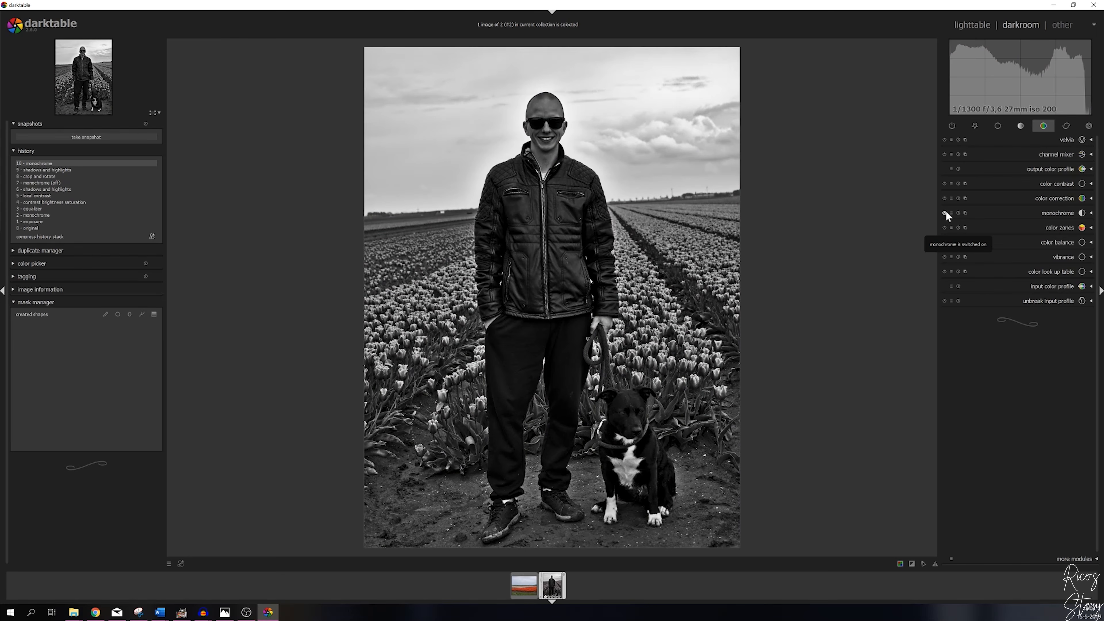
{"action": "left_click", "coordinate": [944, 212]}
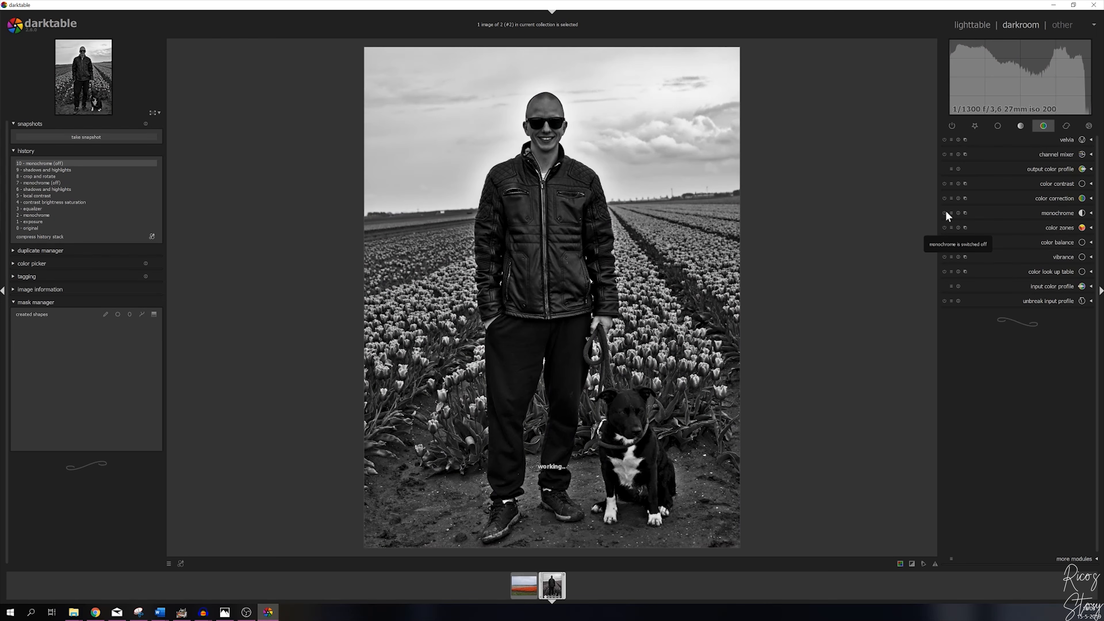